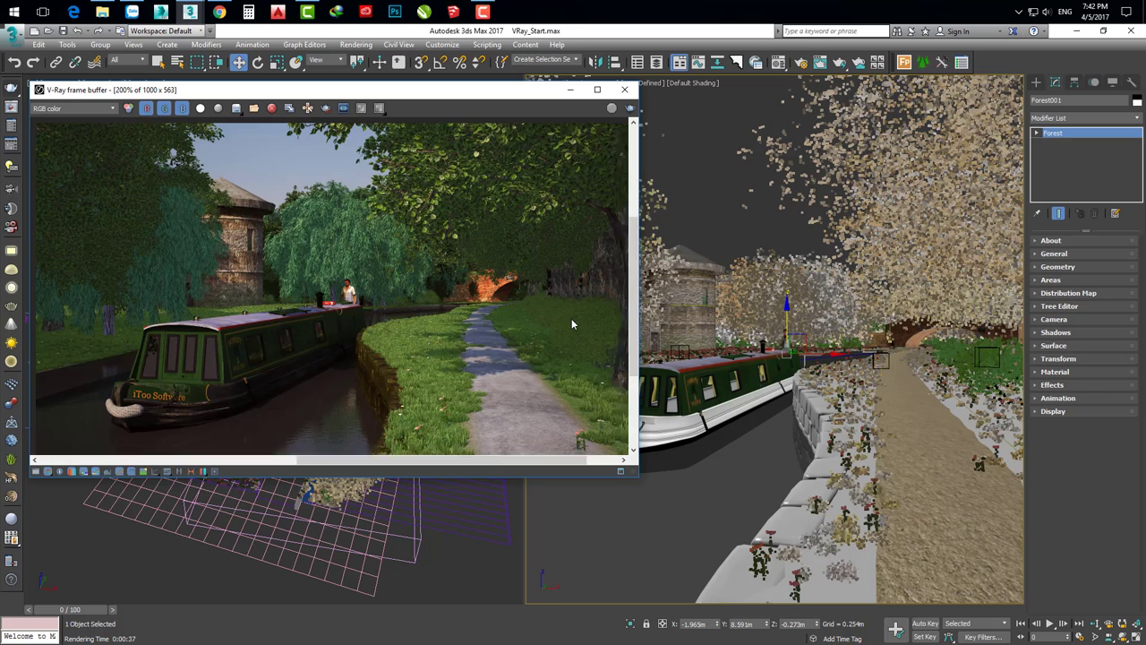
# - Inspect the render and expand Forest001's Material rollout to reveal the Color Tint gradient settings
pyautogui.scroll(1, 571, 318)
pyautogui.moveTo(448, 302); pyautogui.dragTo(440, 338, button='middle')
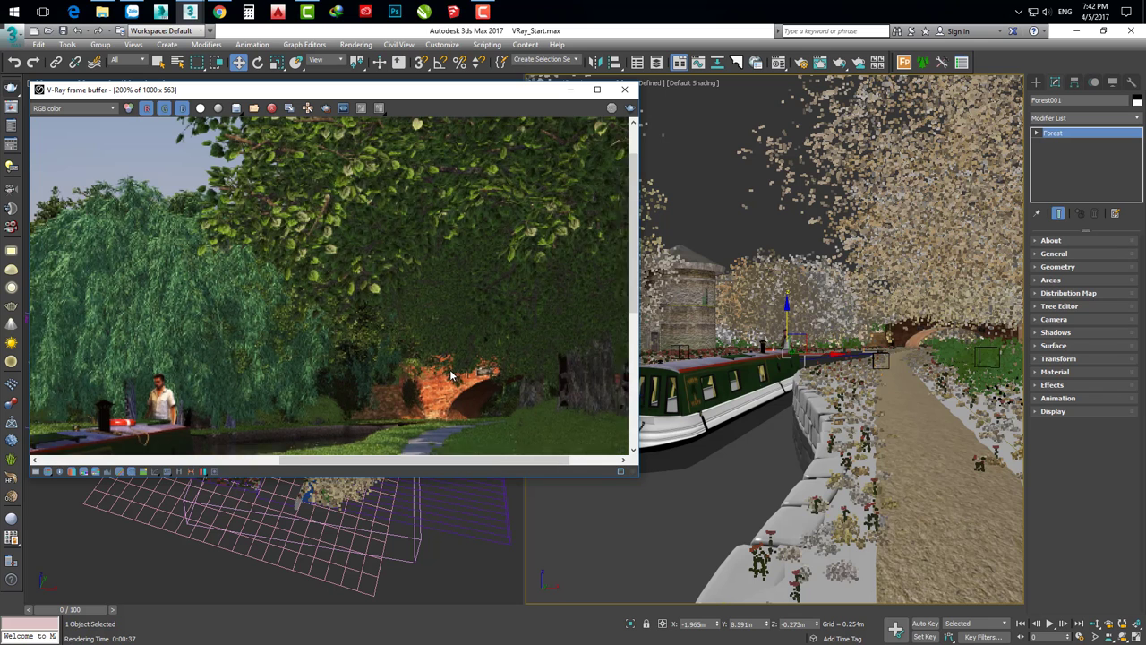
pyautogui.scroll(-1, 440, 338)
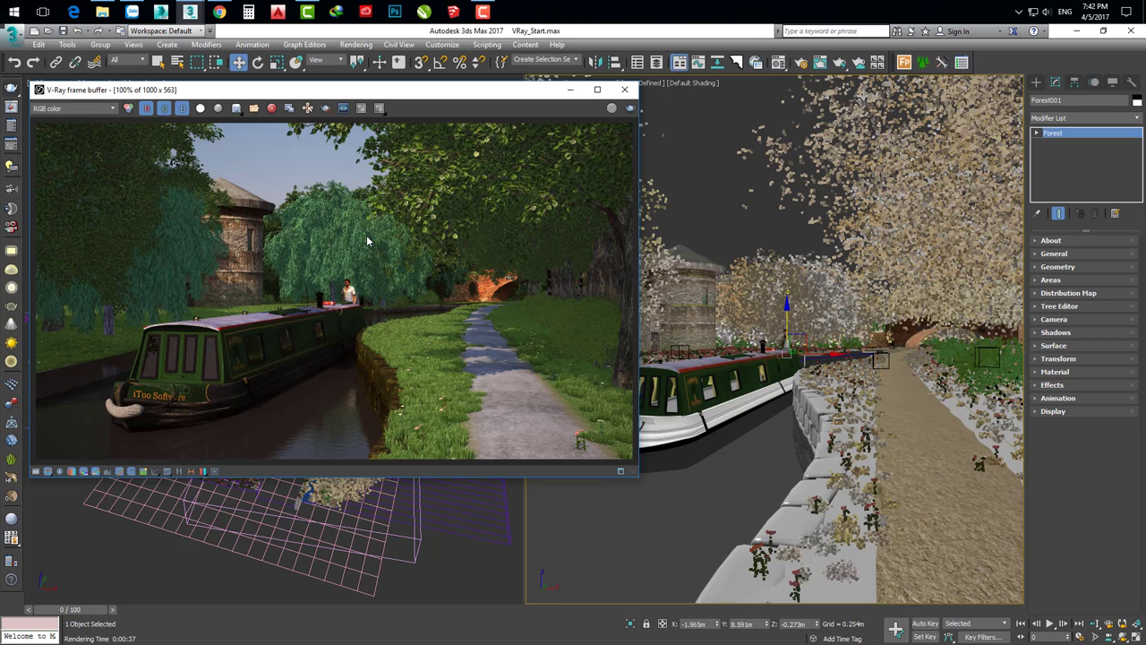
pyautogui.moveTo(385, 95); pyautogui.dragTo(391, 99)
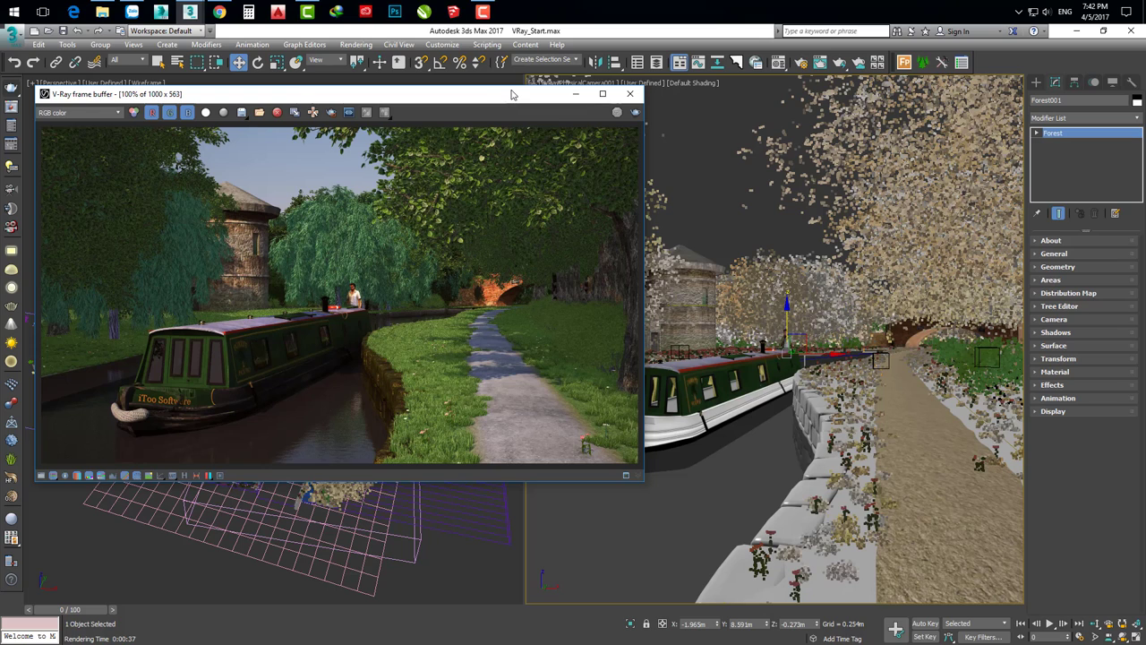
pyautogui.moveTo(511, 96); pyautogui.dragTo(513, 93)
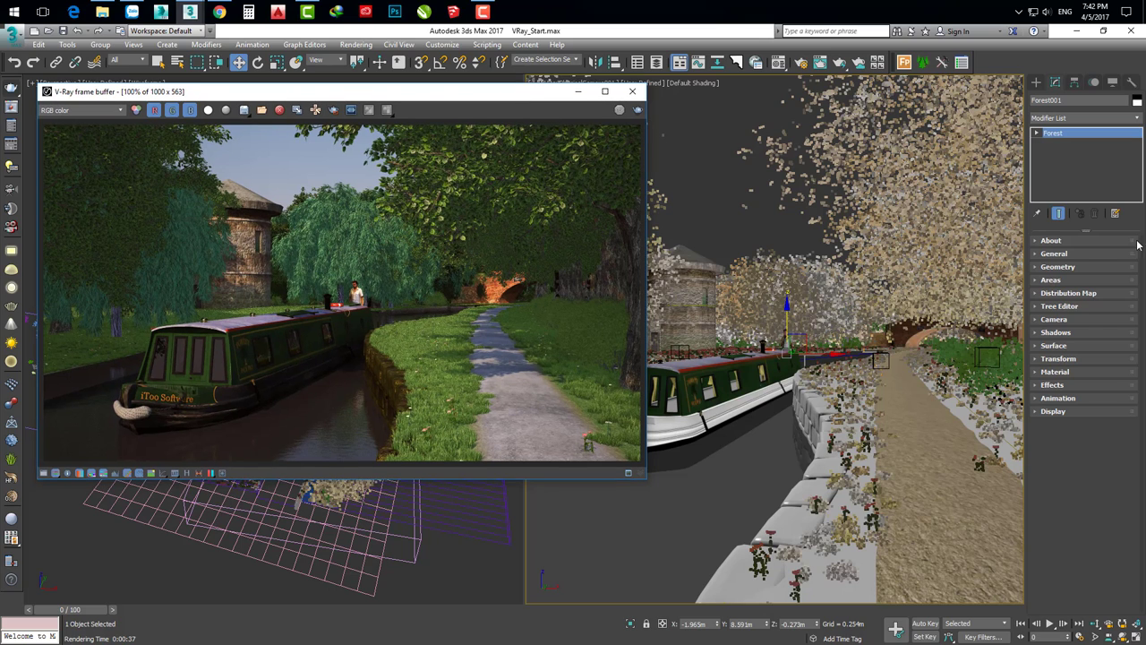
pyautogui.click(1054, 372)
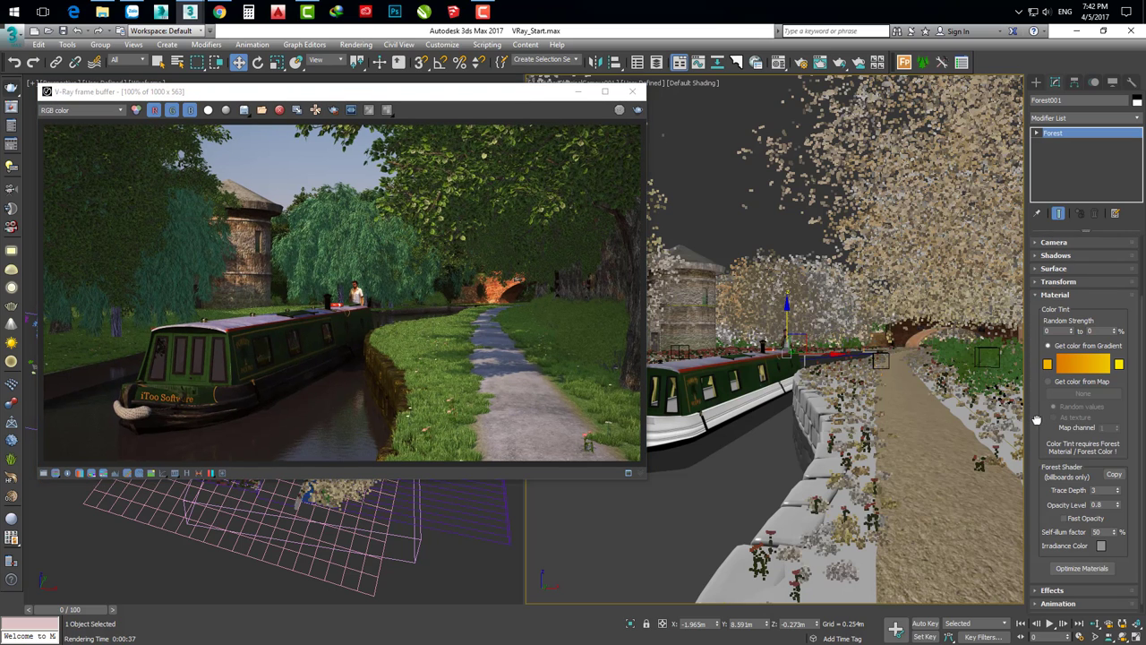
pyautogui.scroll(-1, 1042, 370)
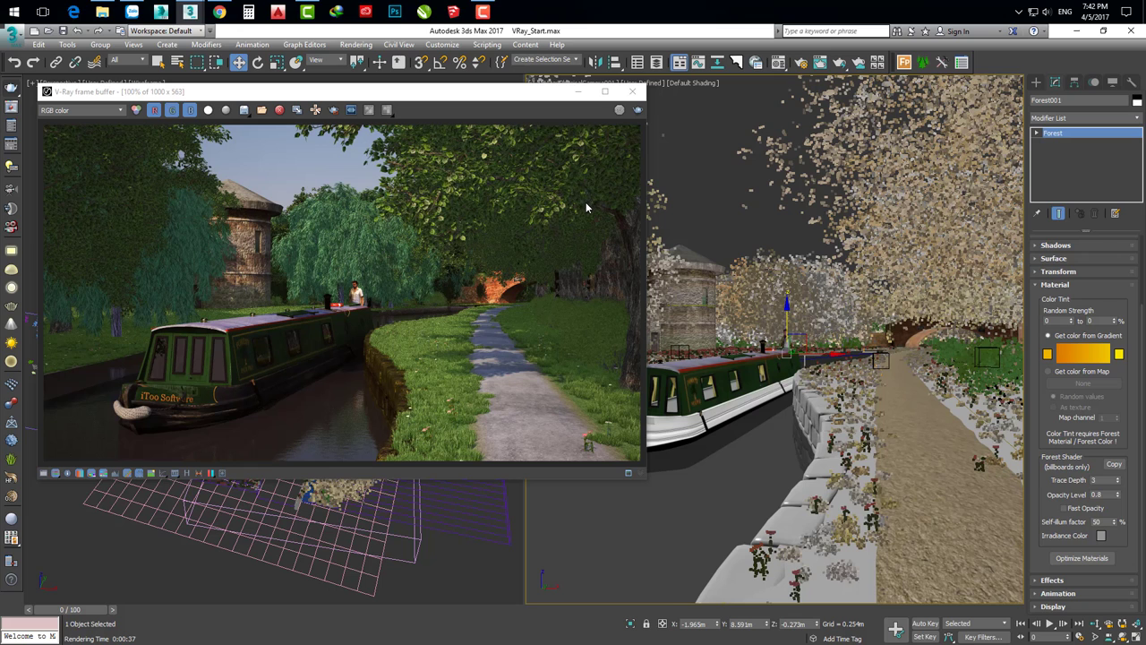
pyautogui.moveTo(470, 96); pyautogui.dragTo(482, 108)
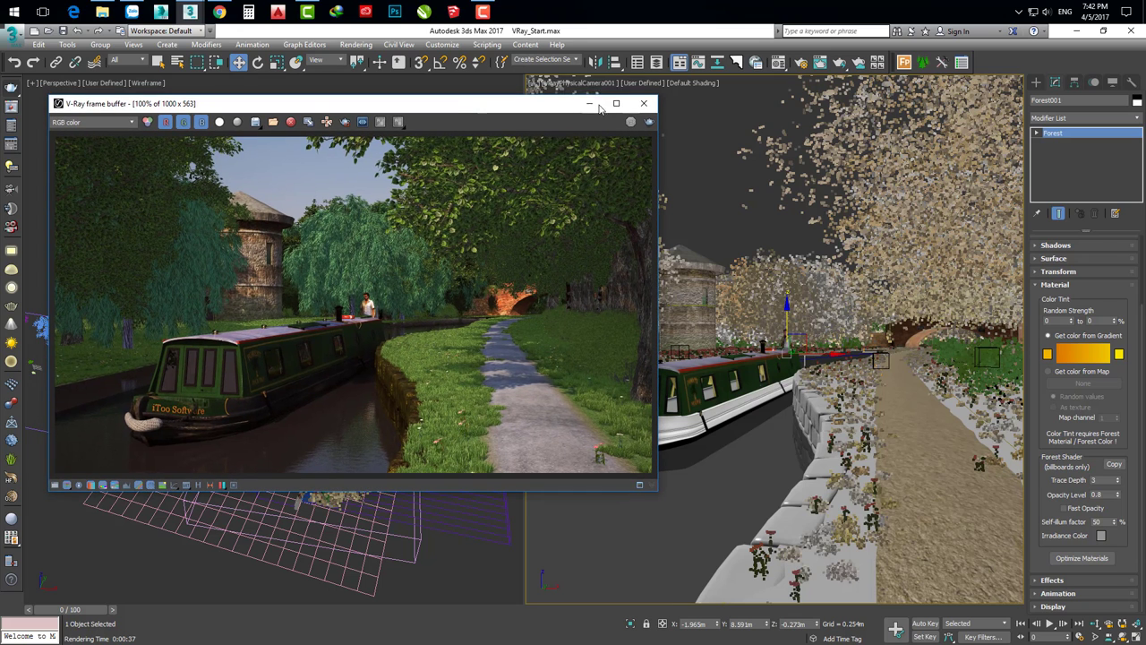
# - Close the V-Ray frame buffer and launch the Material Optimizer from the Material rollout
pyautogui.click(644, 104)
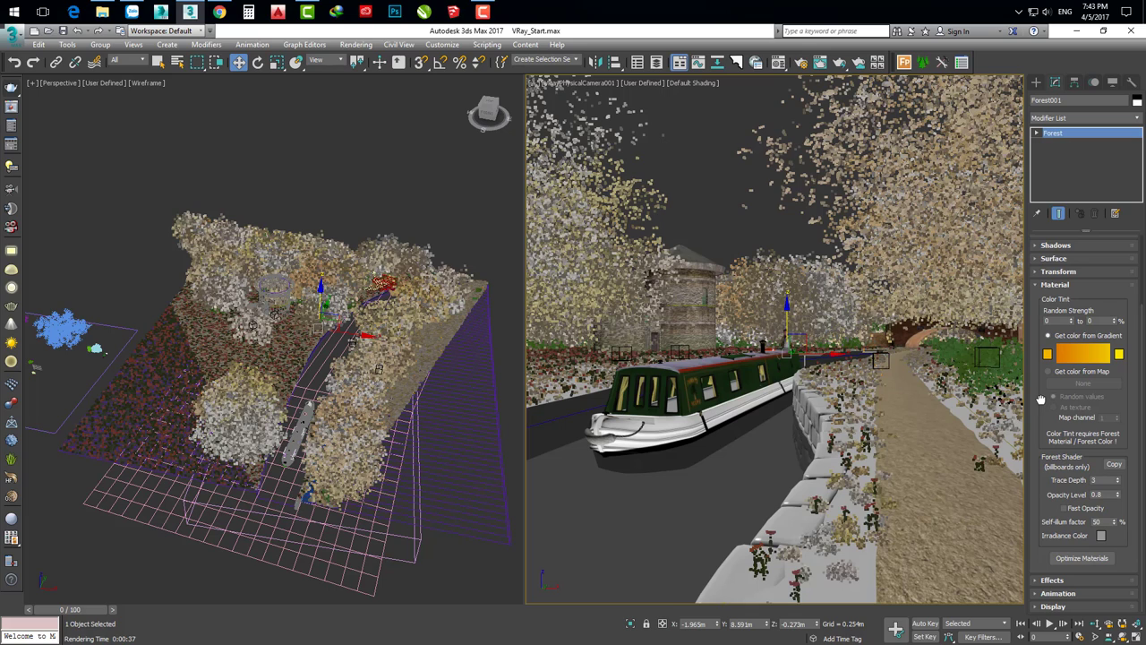
pyautogui.click(1083, 559)
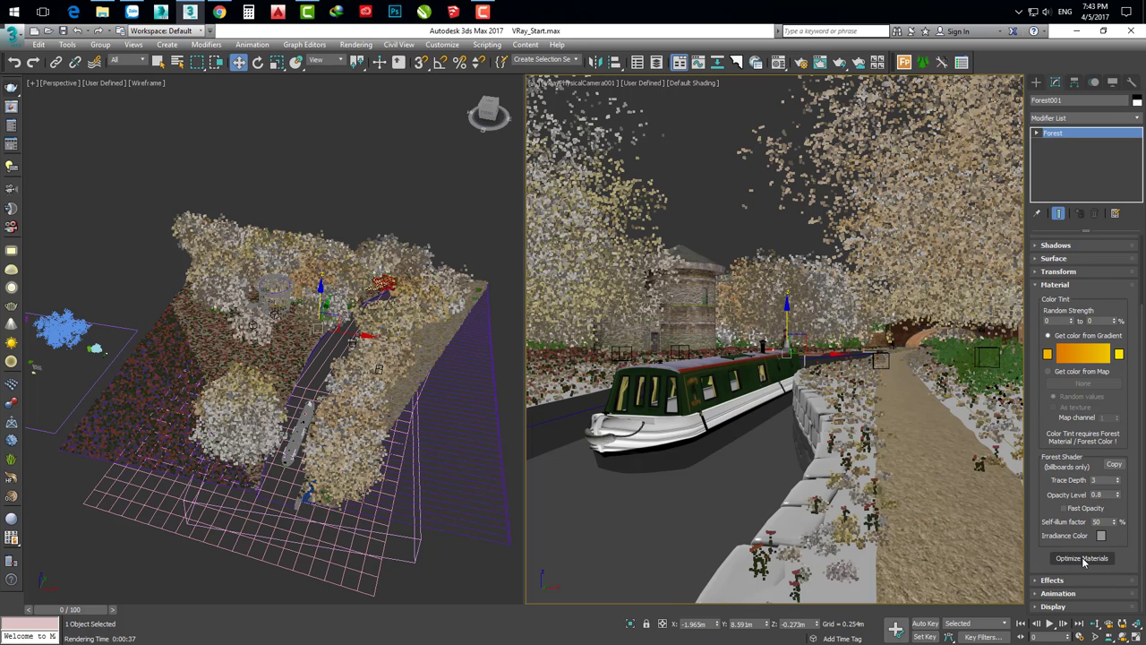
# - Run the Material Optimizer with VRay as render engine, confirming the prompt, then close it
pyautogui.click(562, 250)
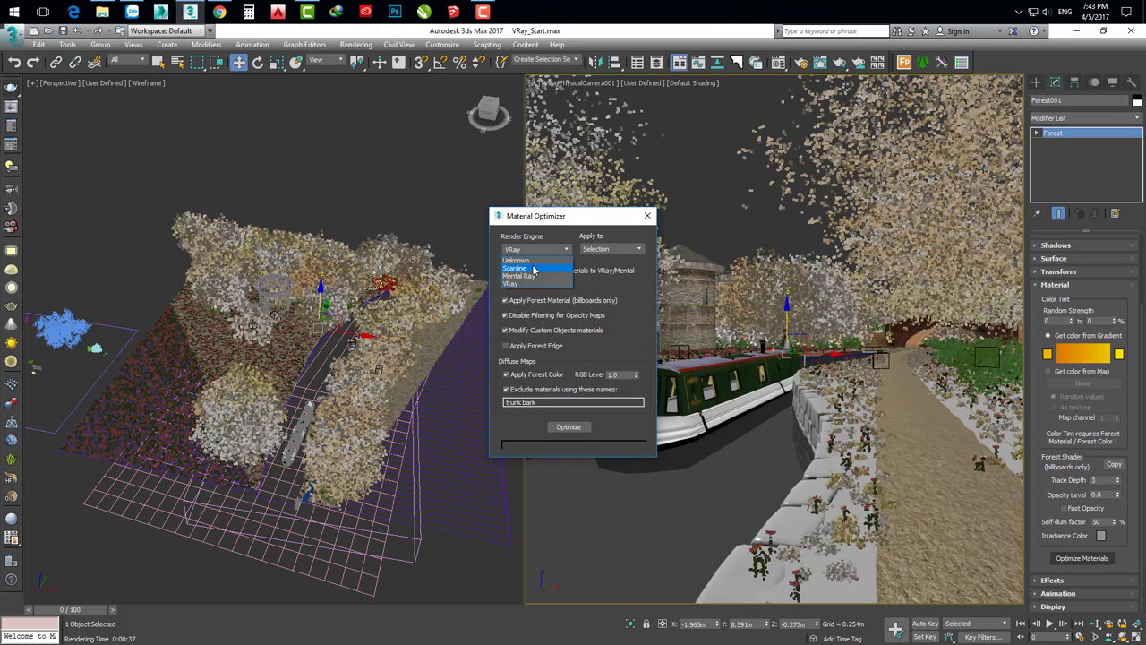
pyautogui.click(560, 234)
pyautogui.click(573, 428)
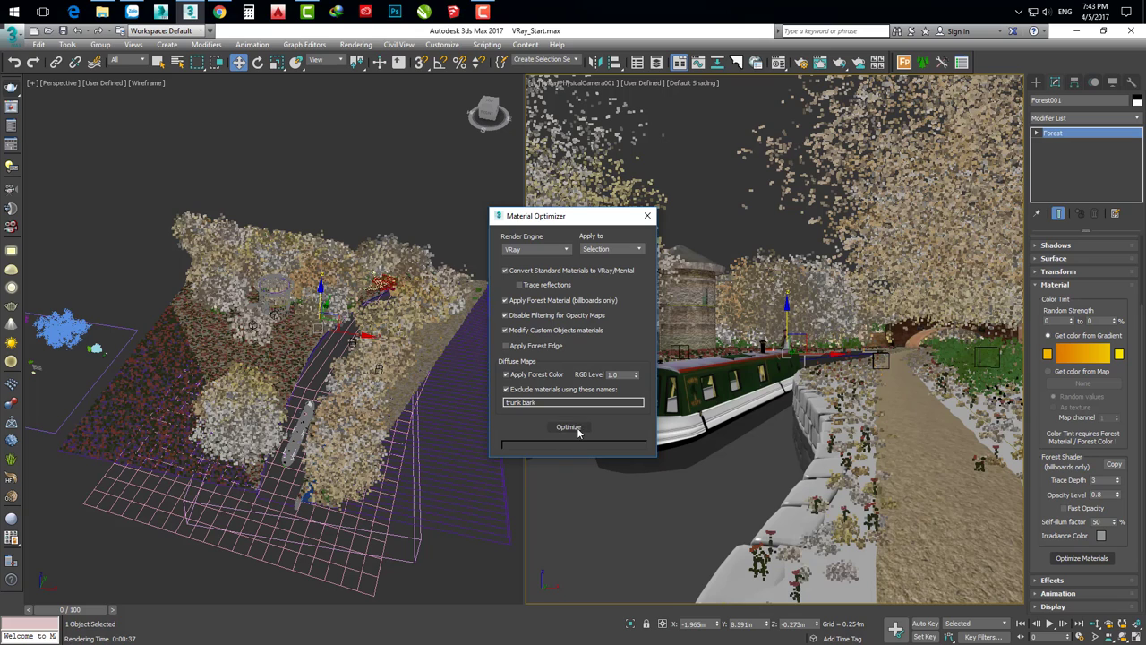
pyautogui.click(591, 390)
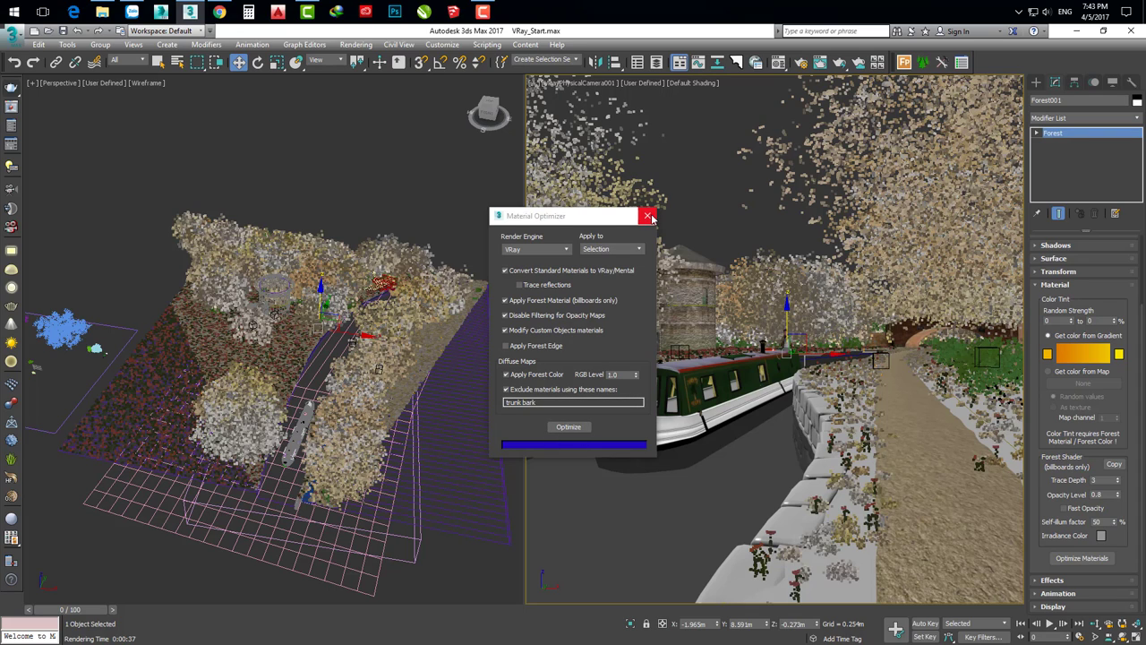
pyautogui.click(650, 218)
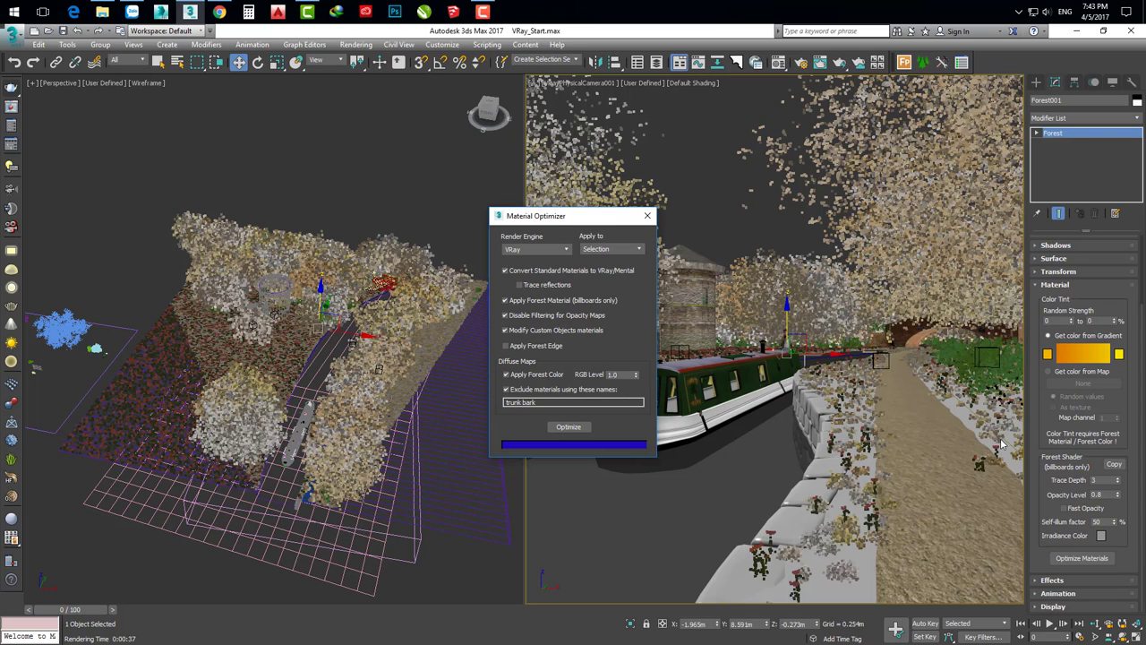
# - Set Tint Color 1 to yellow and Tint Color 2 to dark crimson (R49 G0 B14)
pyautogui.click(1048, 354)
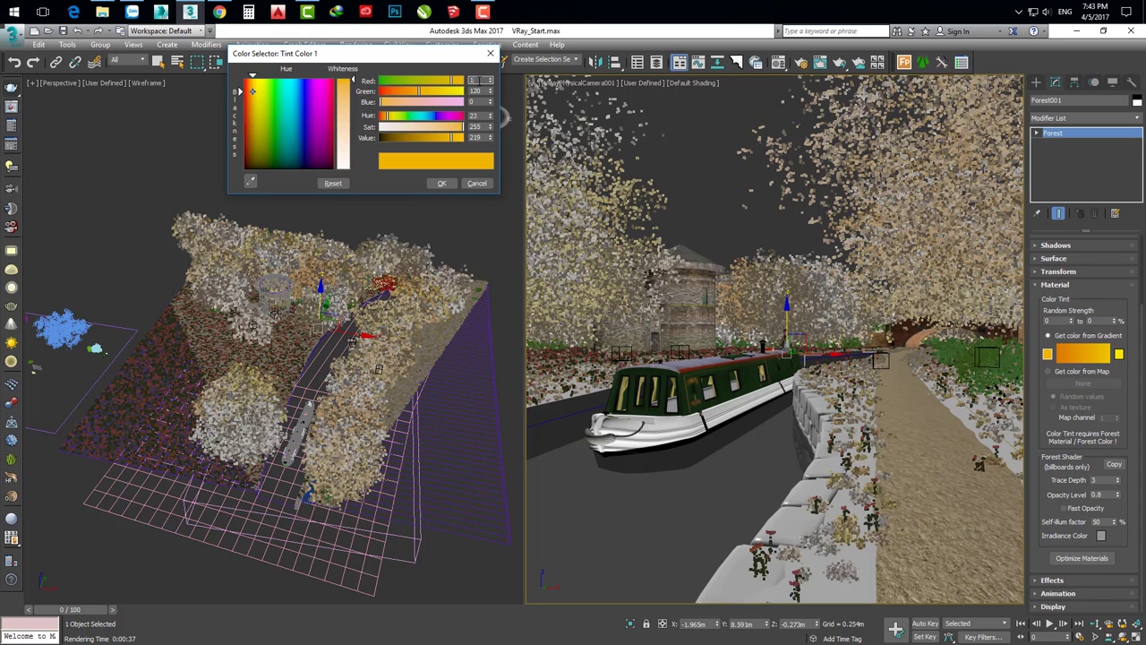
pyautogui.press('Tab')
pyautogui.press('Tab')
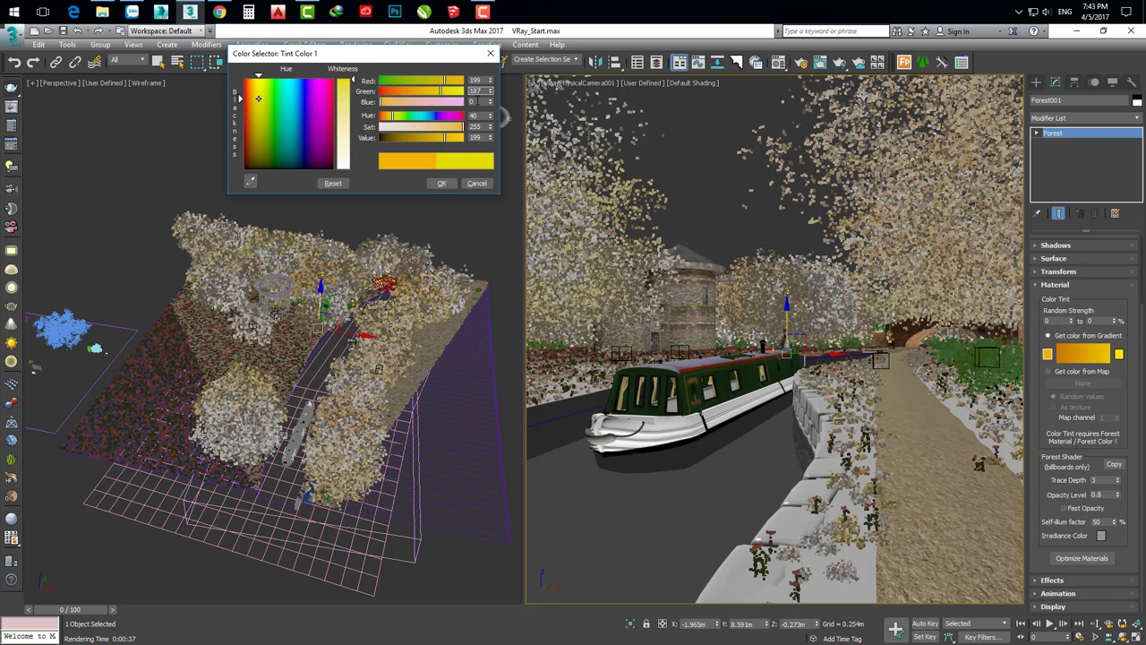
pyautogui.click(442, 181)
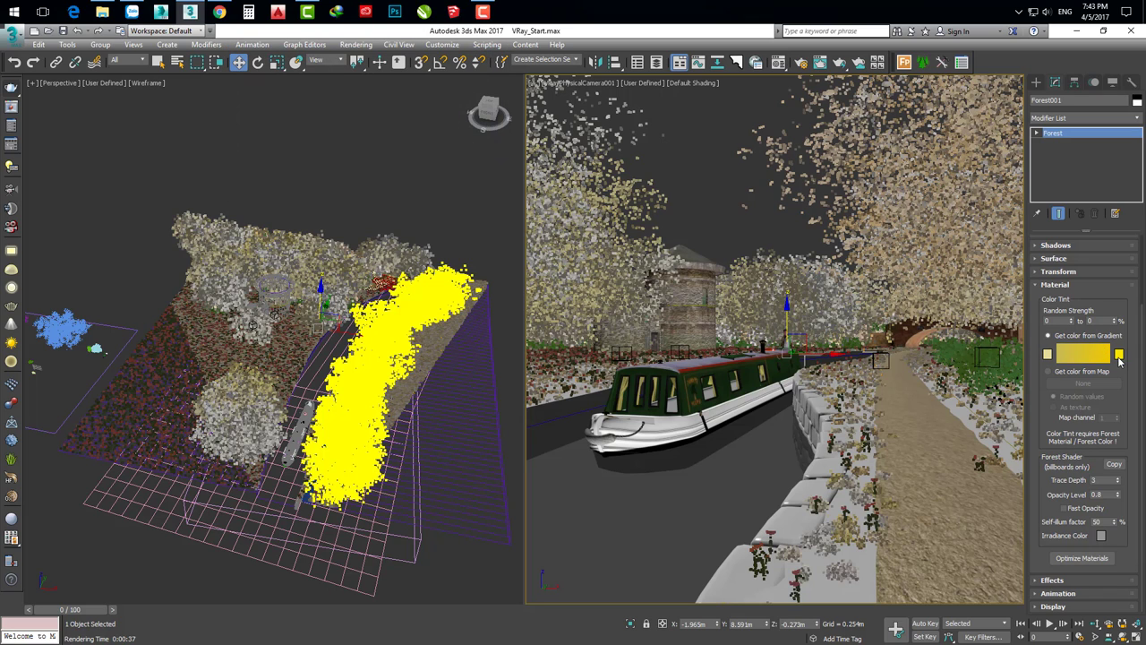
pyautogui.click(1118, 356)
pyautogui.write('49')
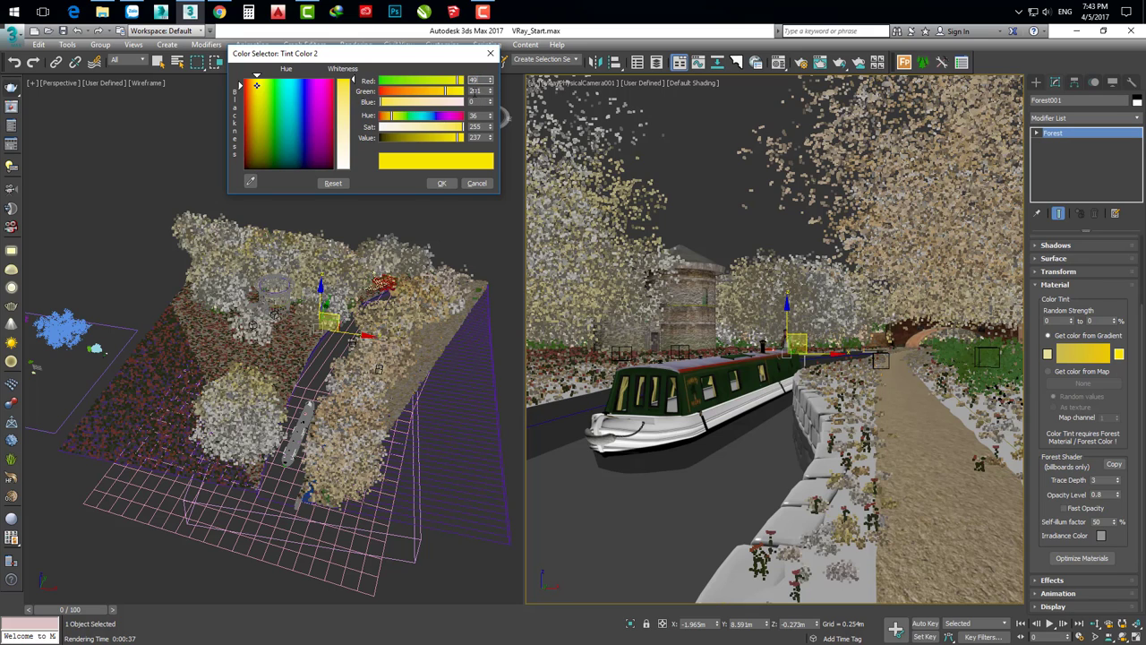
pyautogui.press('Tab')
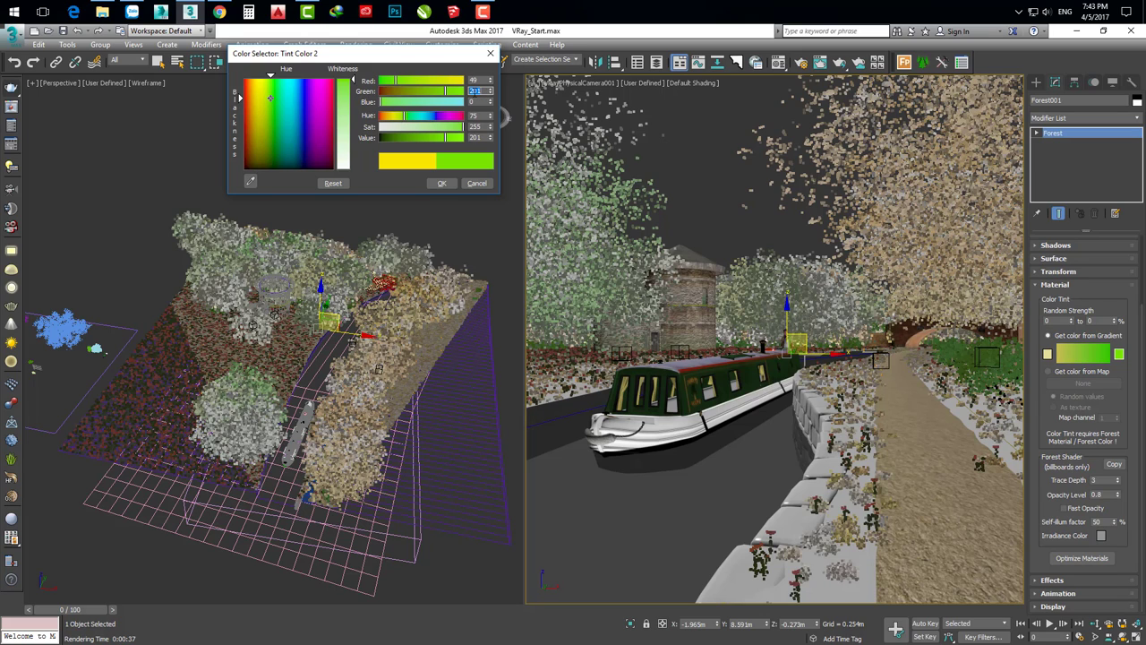
pyautogui.write('0')
pyautogui.press('Tab')
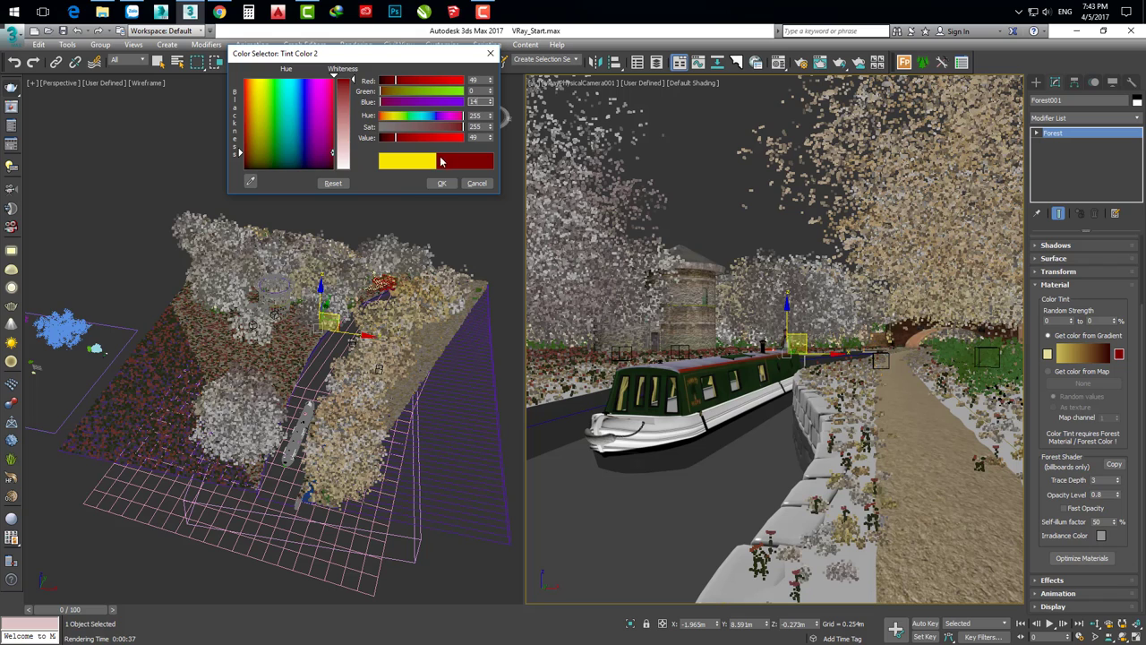
pyautogui.click(441, 183)
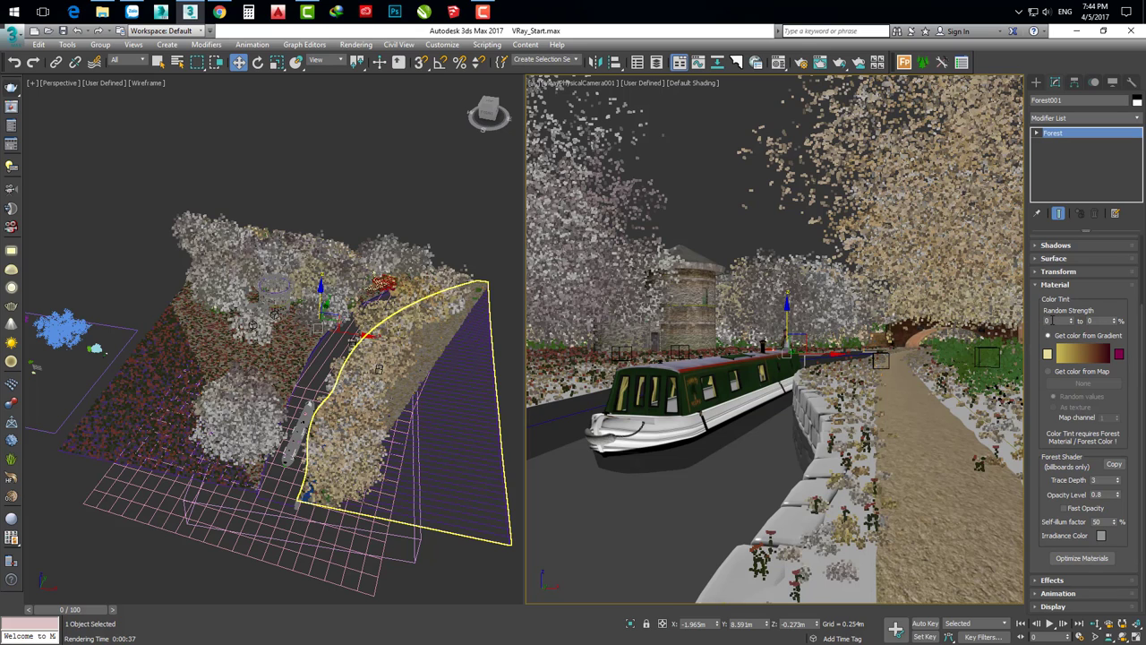
# - Set Forest001's Color Tint Random Strength range to 0–100%
pyautogui.doubleClick(1055, 319)
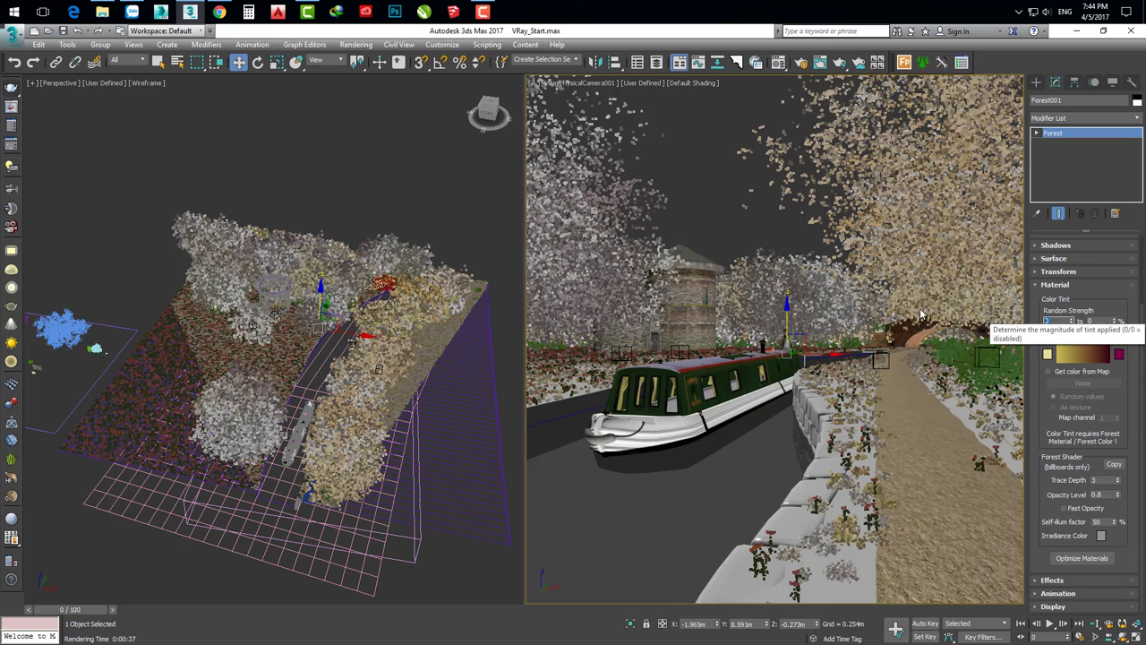
pyautogui.doubleClick(1099, 321)
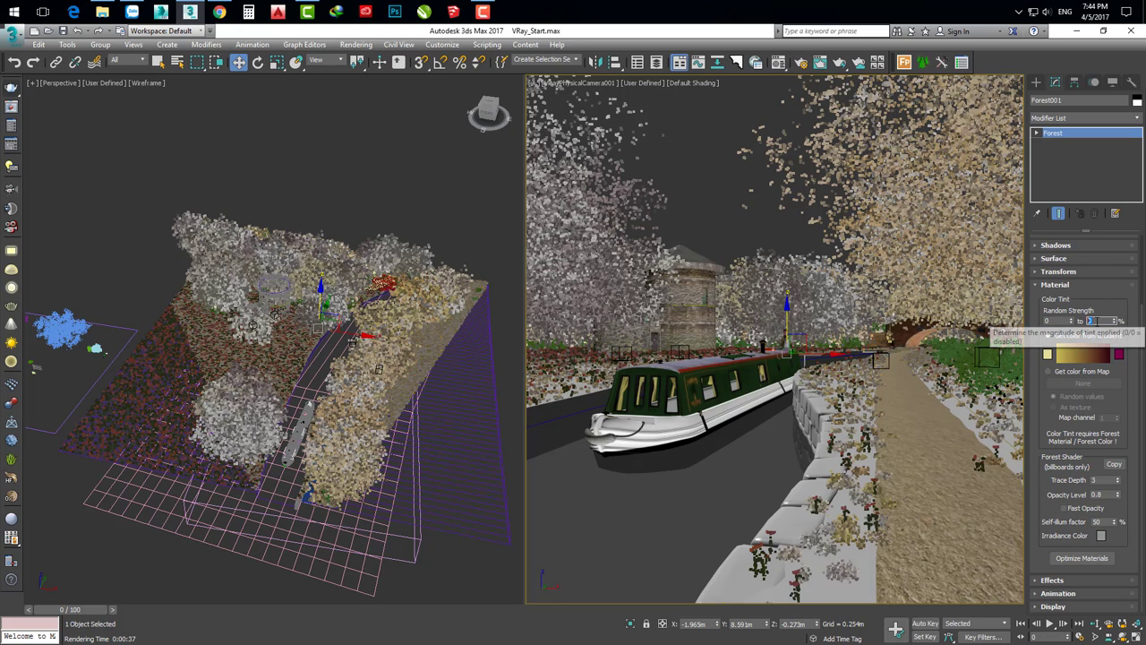
pyautogui.moveTo(1097, 321)
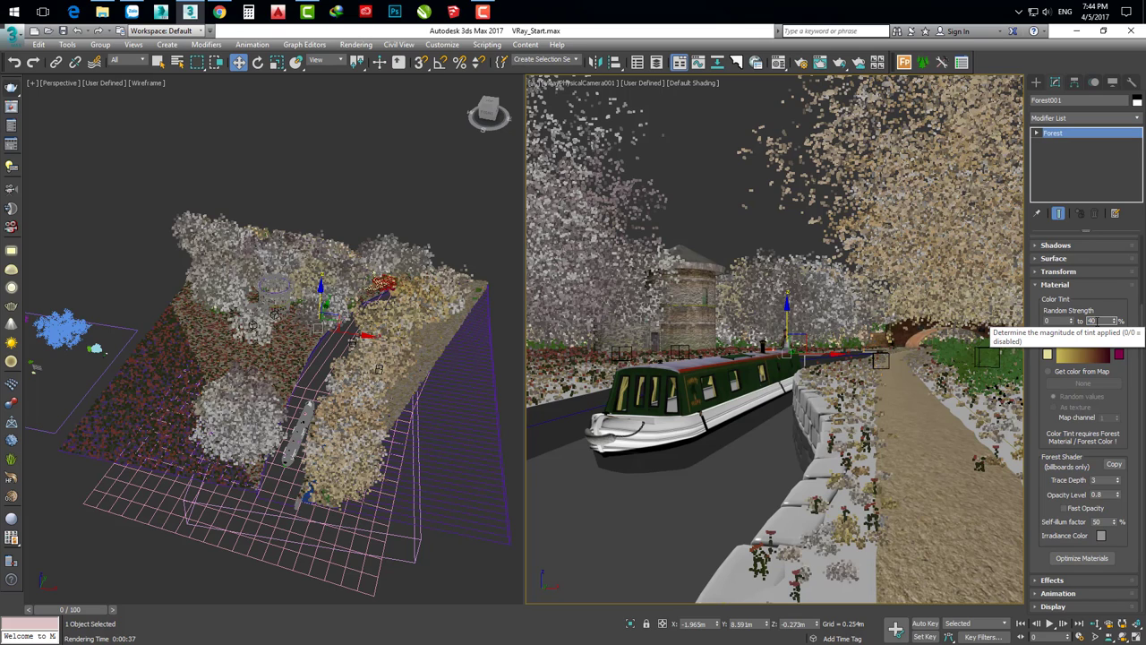
pyautogui.press('Return')
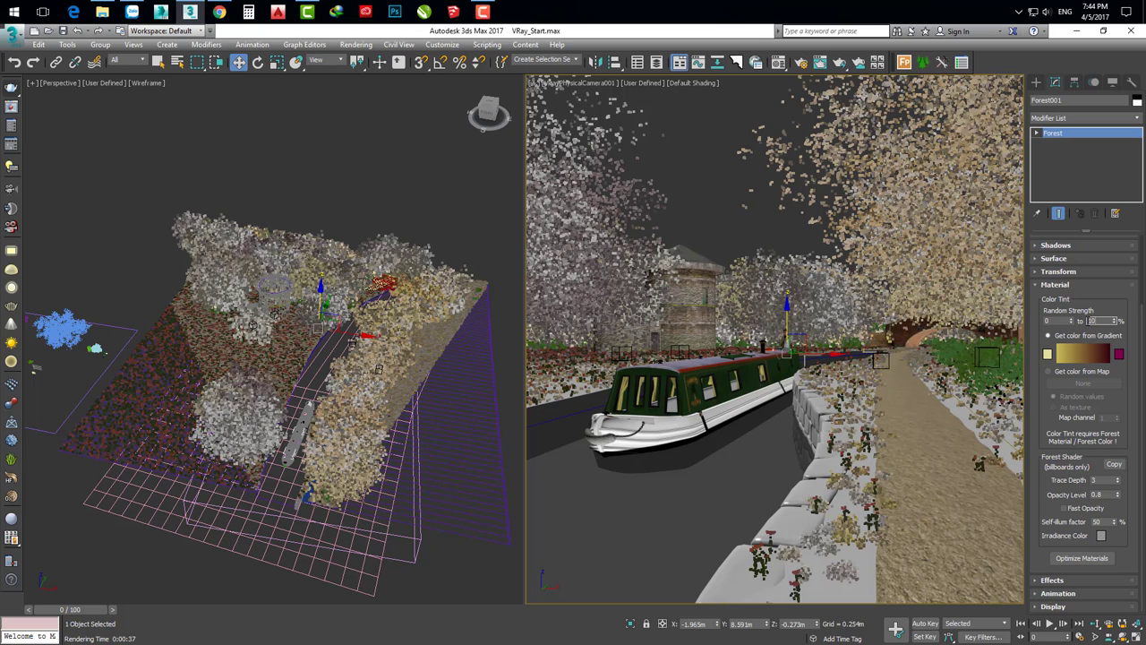
pyautogui.write('0')
pyautogui.press('Return')
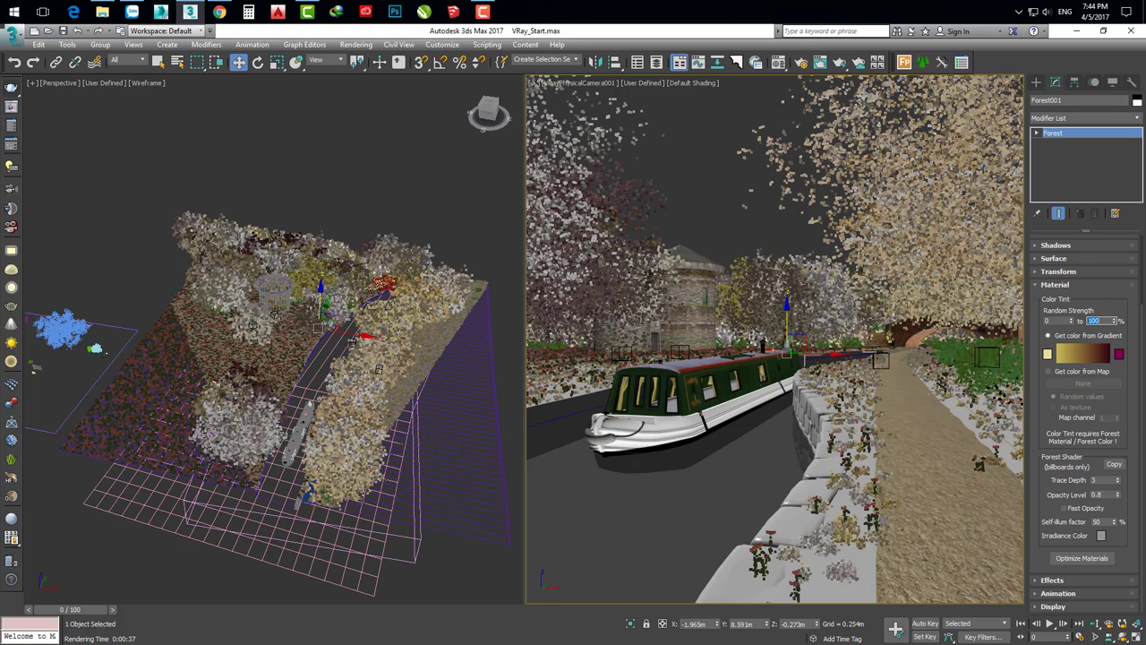
pyautogui.click(851, 136)
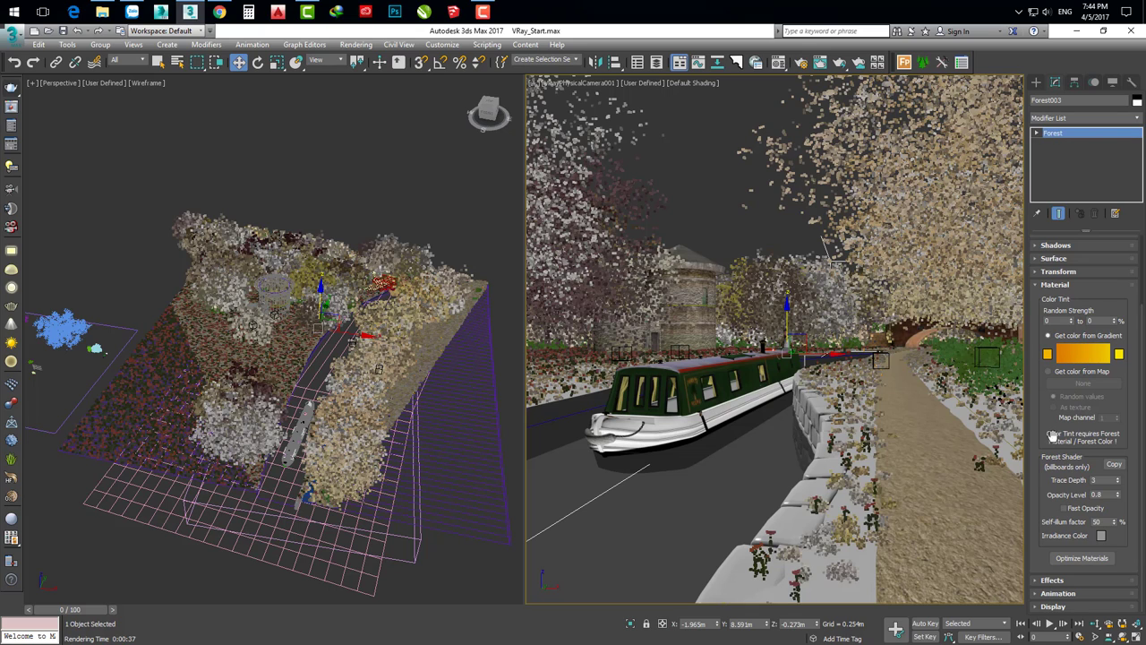
# - Optimize Forest003's materials for VRay with Apply Forest Color on, excluding 'trunk bark'
pyautogui.click(1079, 560)
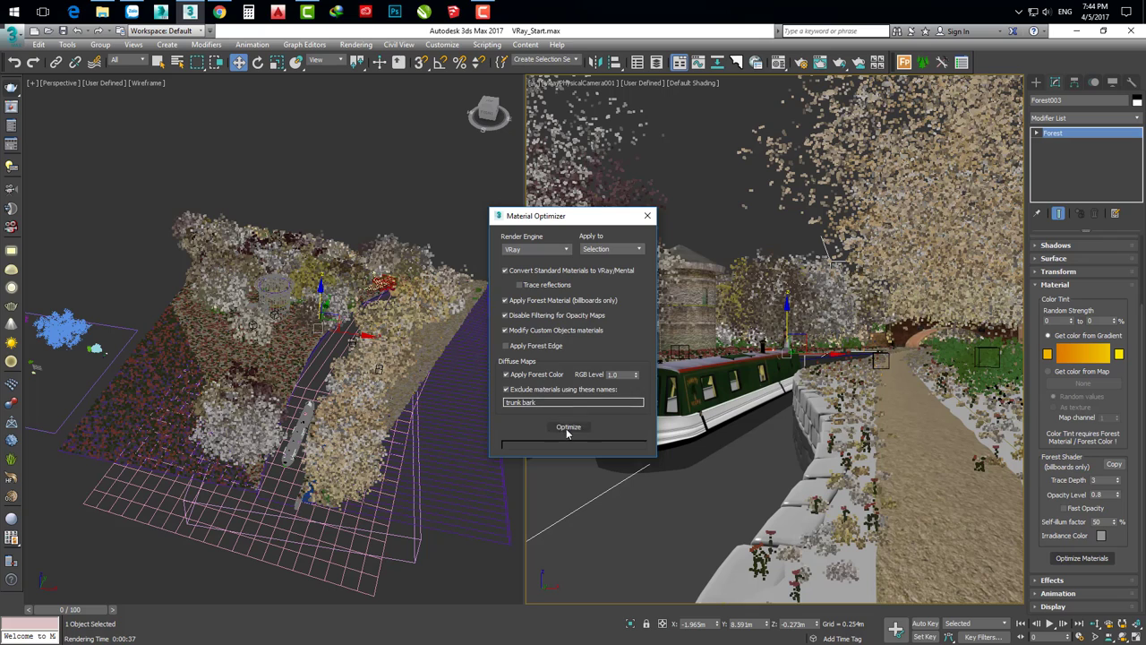
pyautogui.click(566, 428)
pyautogui.click(591, 388)
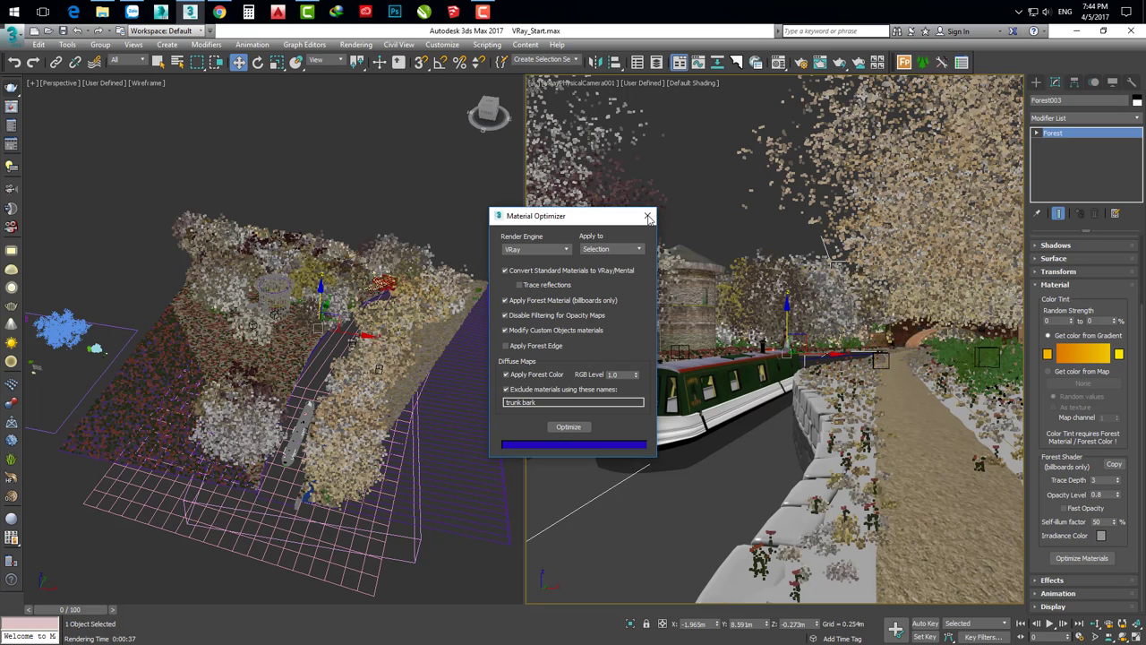
pyautogui.click(648, 218)
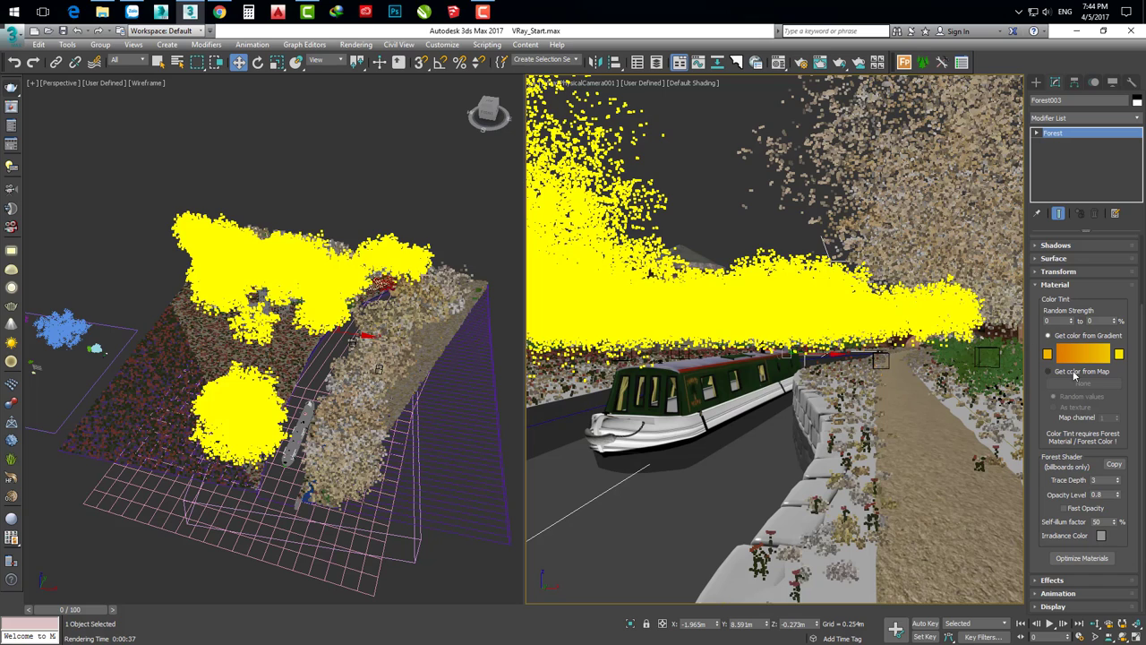
# - Set Forest003's Tint Color 1 to pale yellow RGB 199,187,94
pyautogui.click(1047, 354)
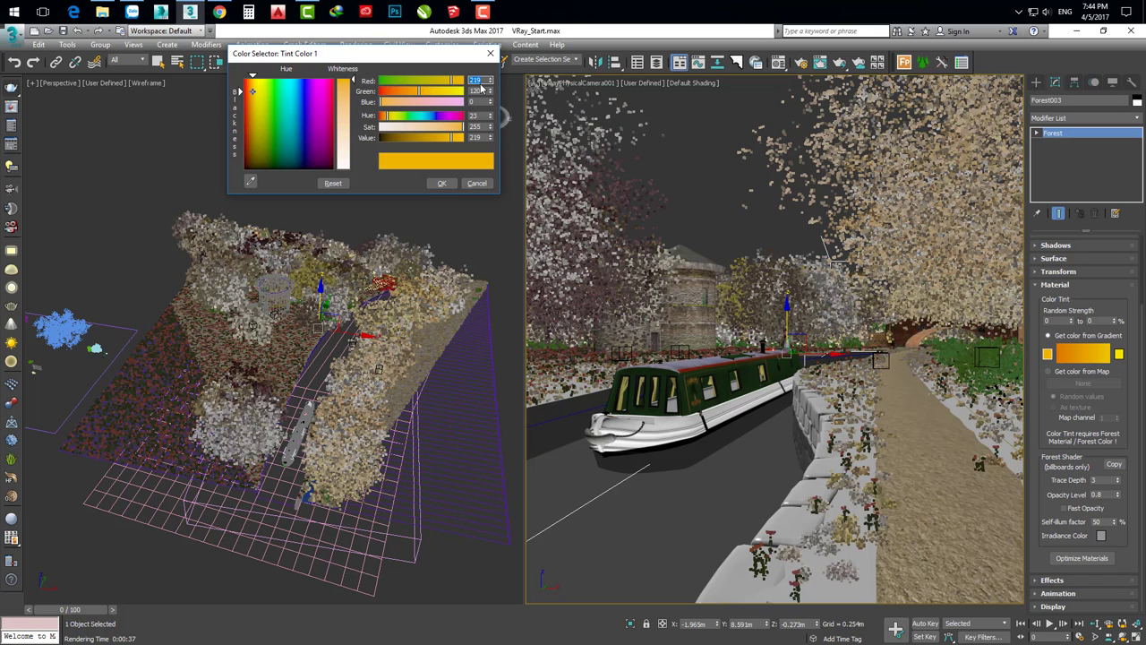
pyautogui.press('Tab')
pyautogui.click(477, 102)
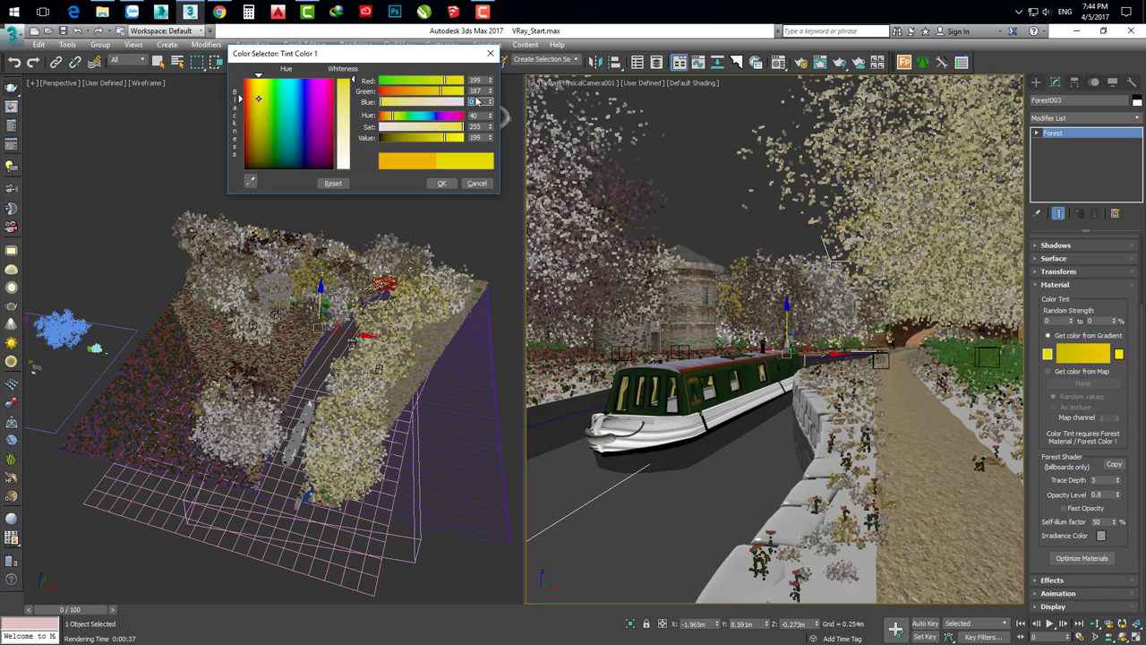
pyautogui.write('84')
pyautogui.click(442, 182)
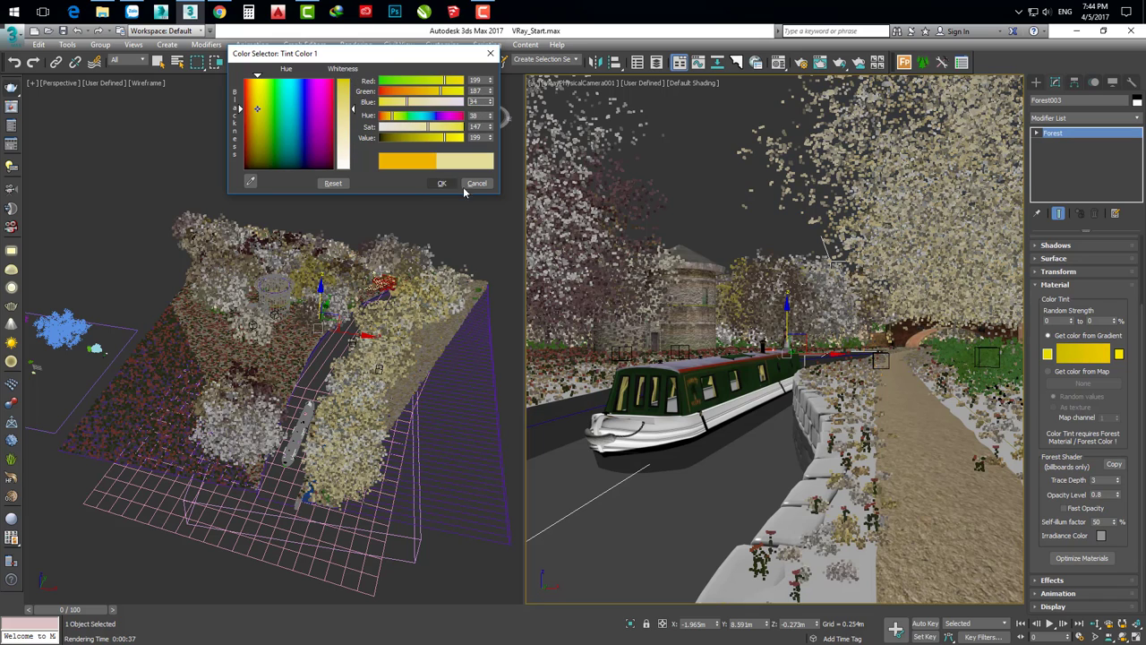
# - Set Tint Color 2 to dark red RGB 49,0,14, max Random Strength 50%, then render
pyautogui.click(1119, 354)
pyautogui.write('49')
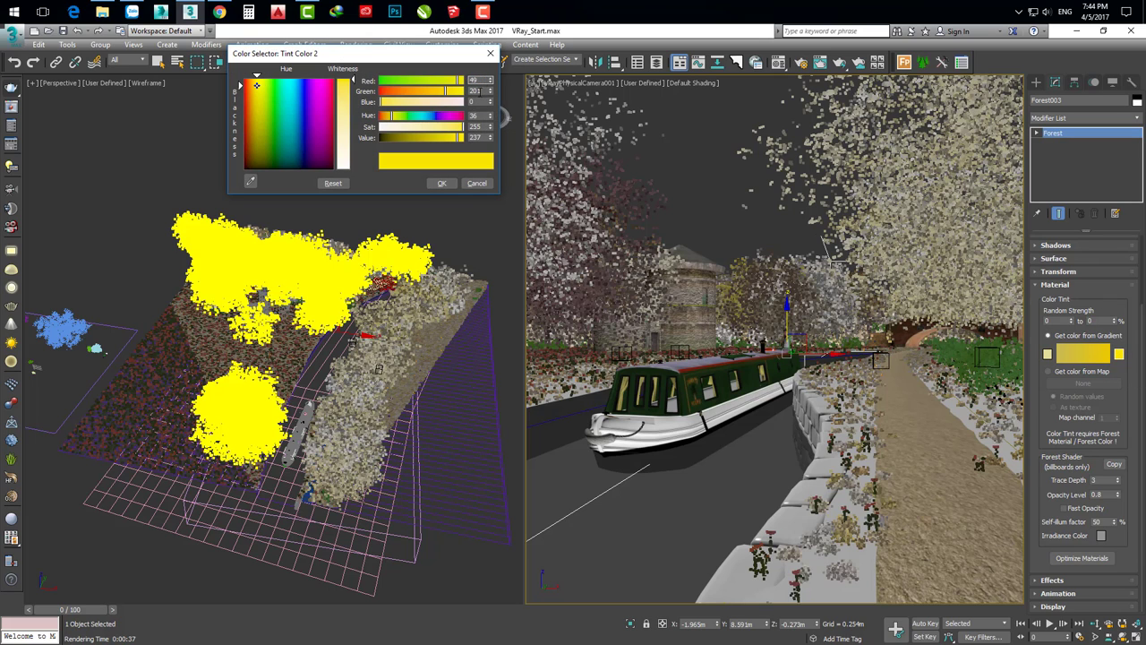
pyautogui.press('Return')
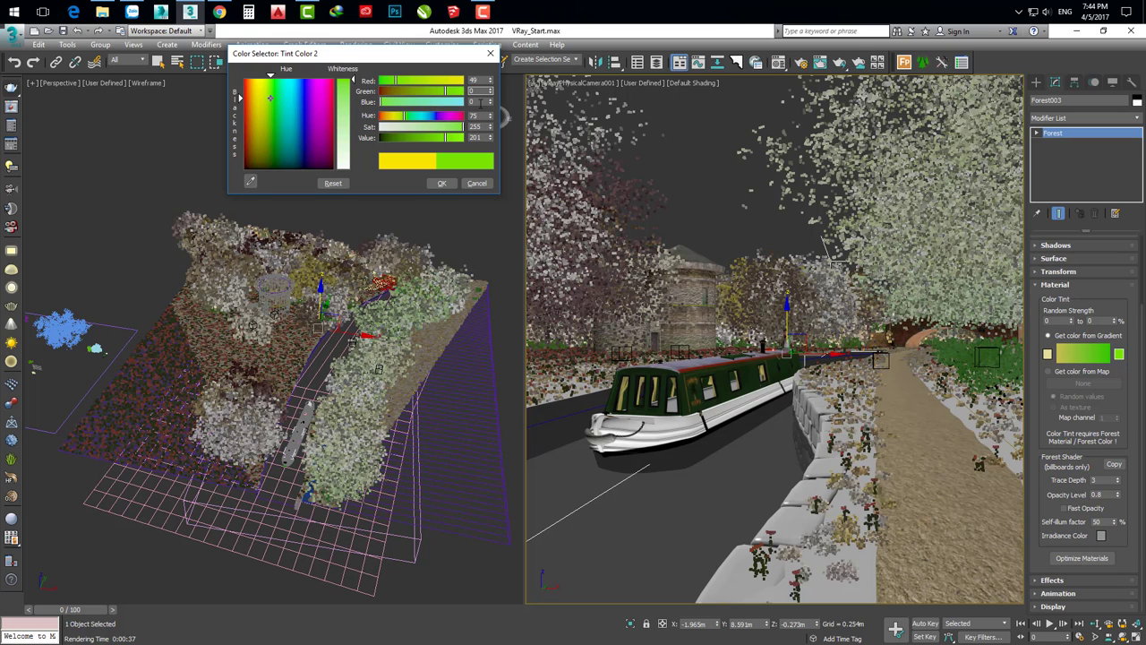
pyautogui.press('Tab')
pyautogui.write('14')
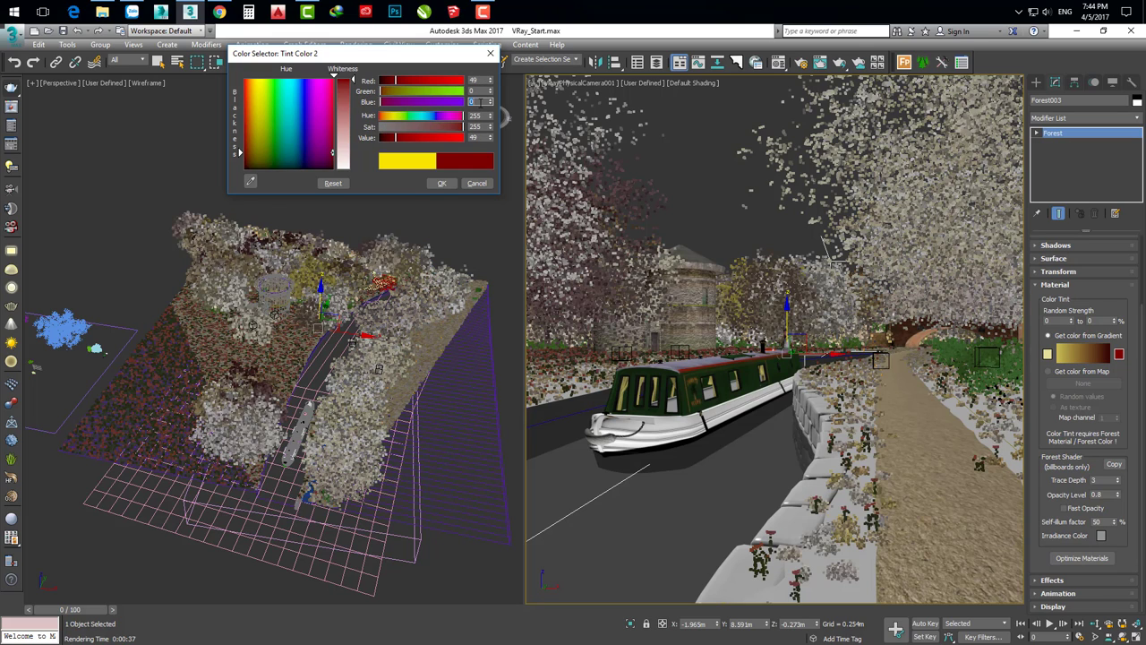
pyautogui.click(441, 183)
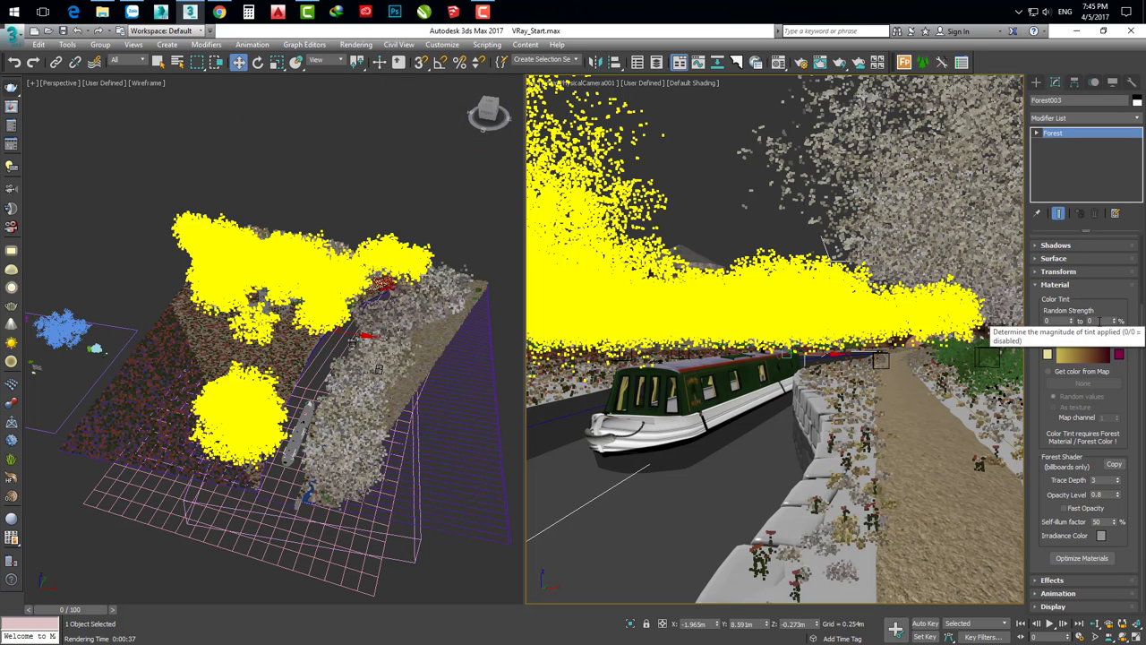
pyautogui.doubleClick(1090, 320)
pyautogui.write('50')
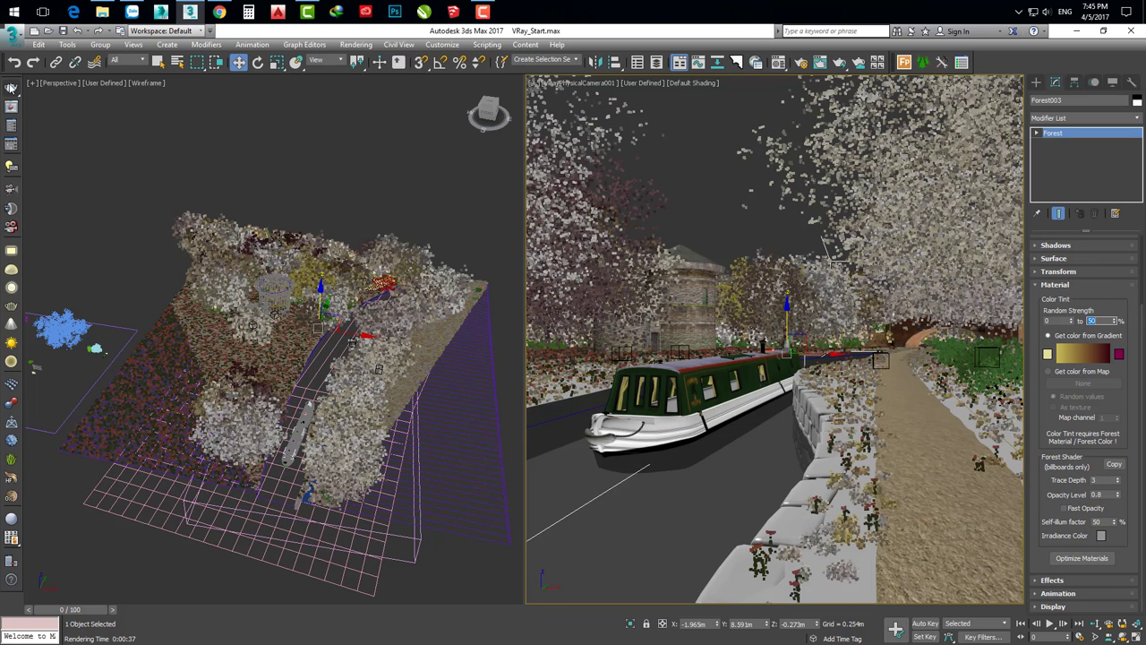
pyautogui.hotkey('shift', 'q')
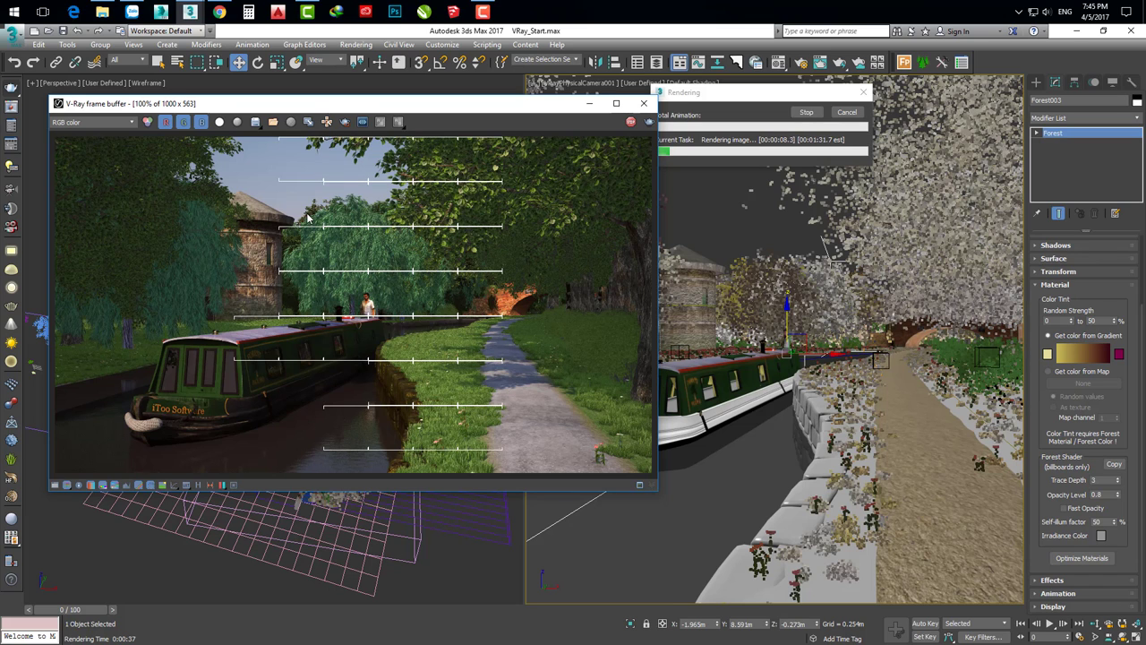
# - Zoom in and back out of the finished V-Ray render to inspect Forest003's tinted foliage
pyautogui.scroll(1, 319, 215)
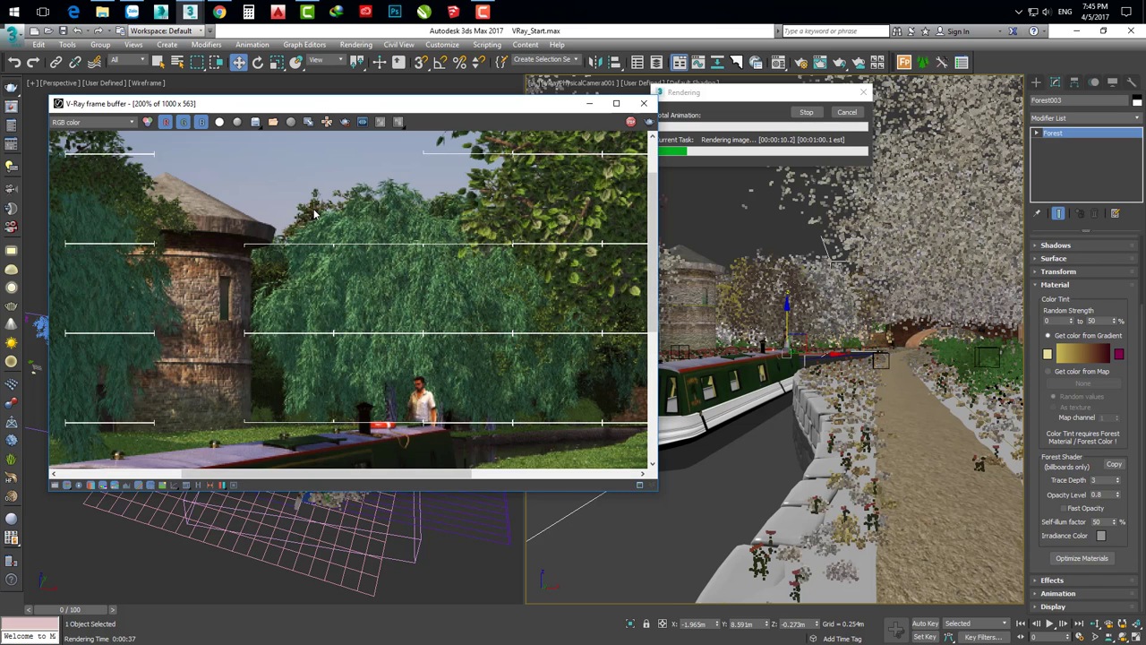
pyautogui.scroll(1, 313, 213)
pyautogui.scroll(-1, 360, 331)
pyautogui.scroll(-1, 360, 331)
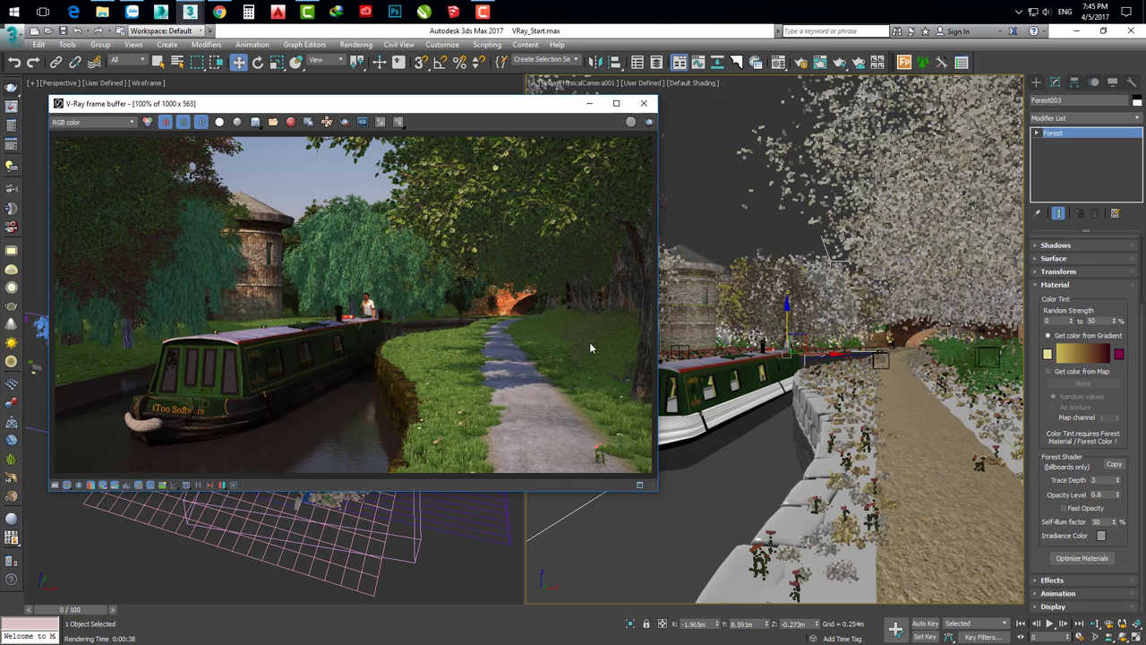
pyautogui.scroll(1, 597, 342)
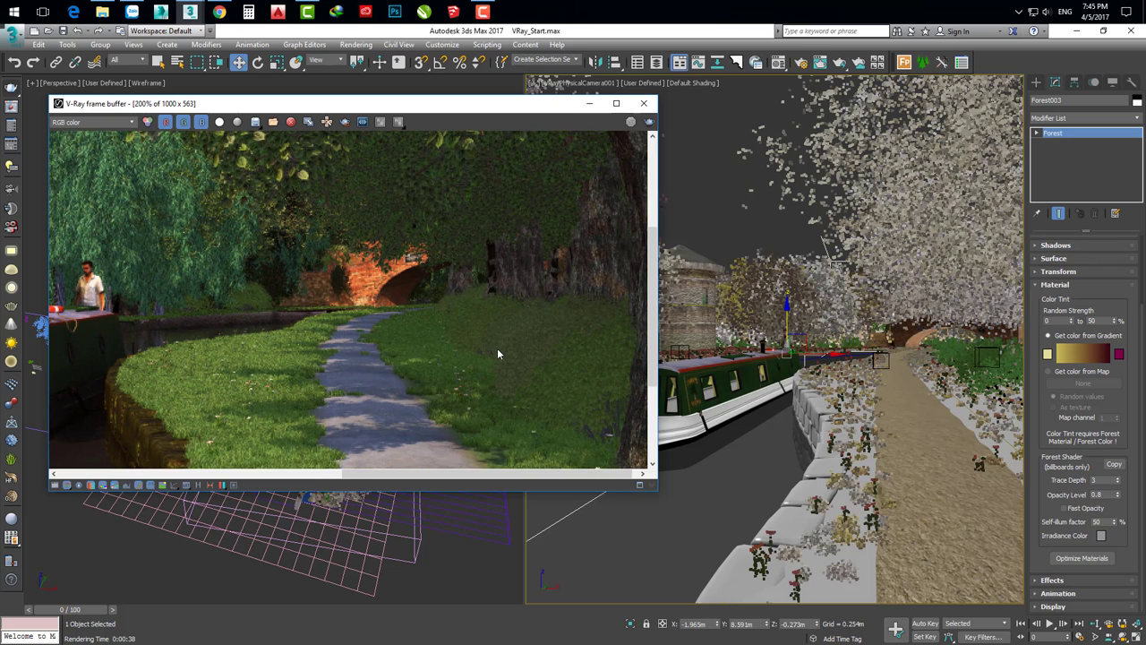
pyautogui.scroll(-1, 499, 354)
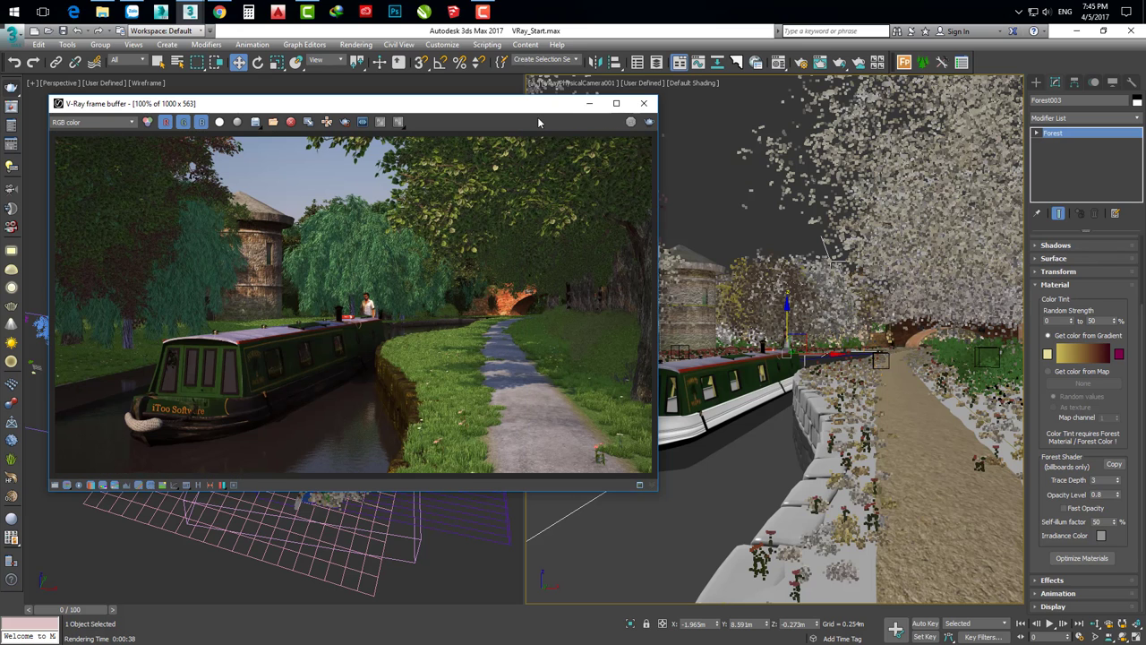
# - Select Forest001, set its maximum tint Random Strength to 40%, and re-render from the frame buffer
pyautogui.moveTo(537, 109); pyautogui.dragTo(495, 318)
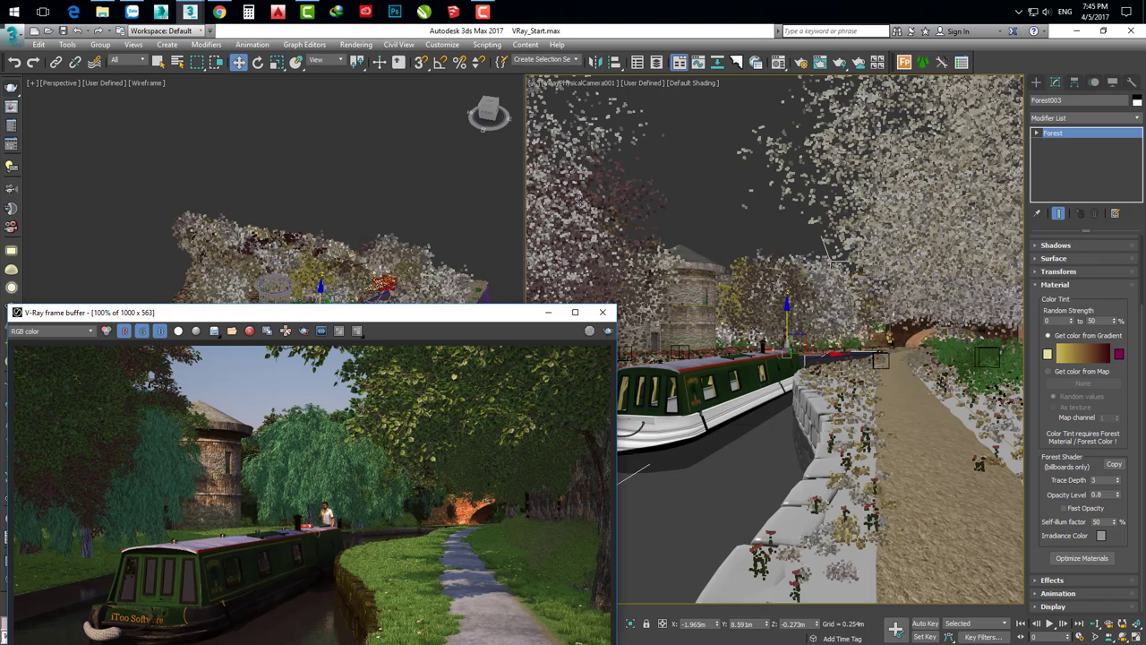
pyautogui.click(580, 200)
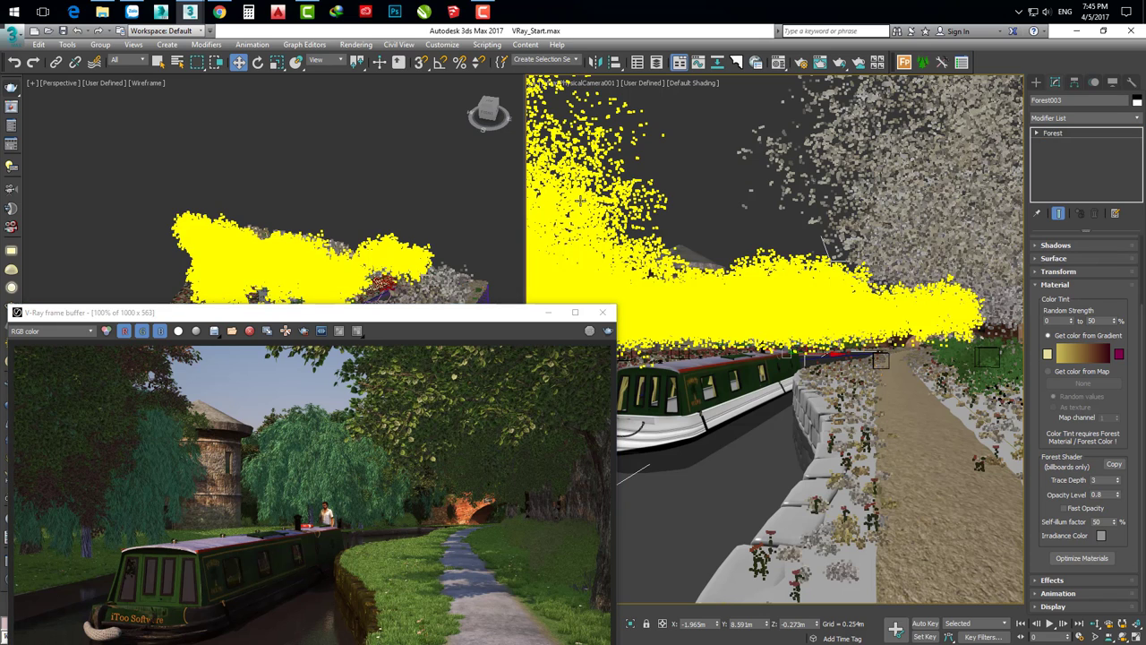
pyautogui.doubleClick(1092, 320)
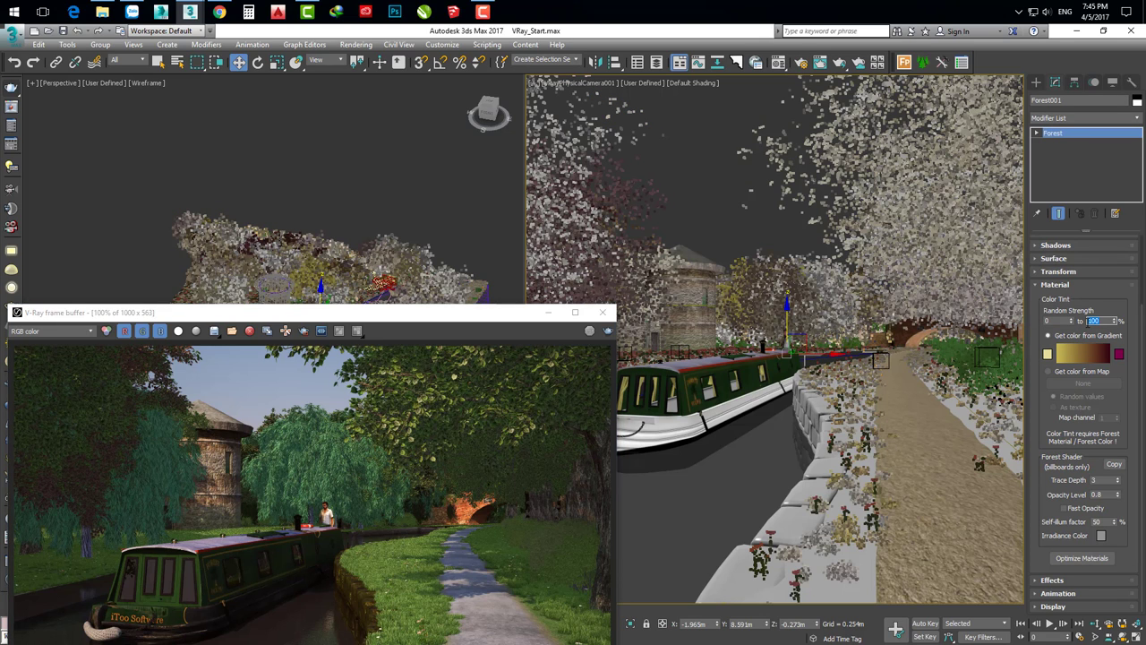
pyautogui.write('0')
pyautogui.press('Return')
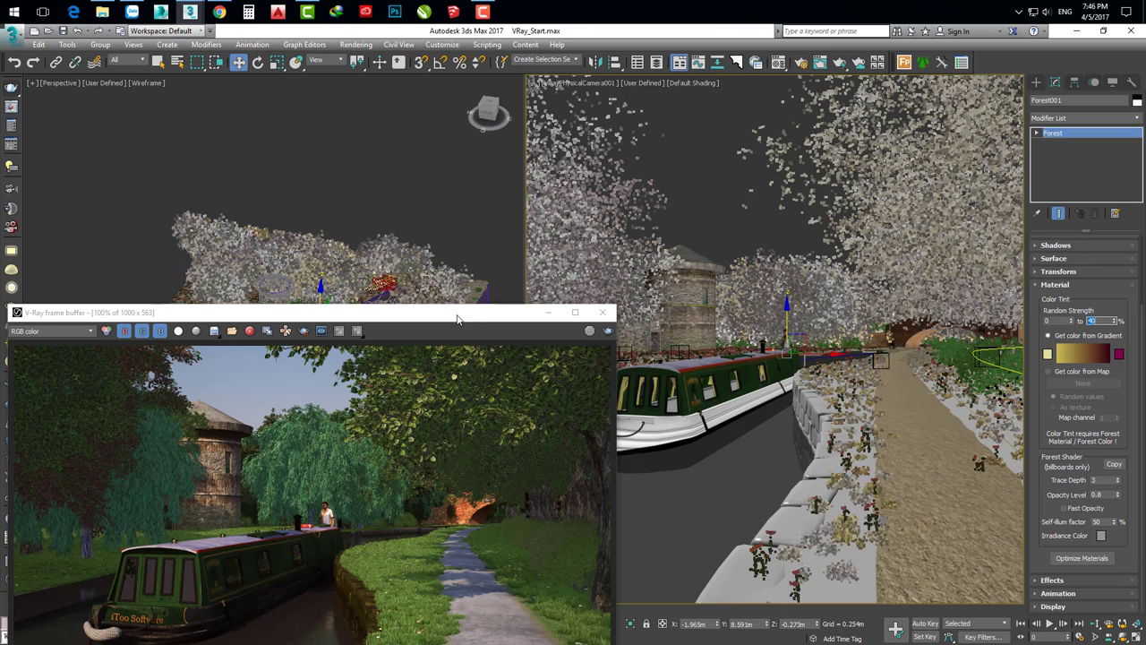
pyautogui.moveTo(457, 319); pyautogui.dragTo(487, 106)
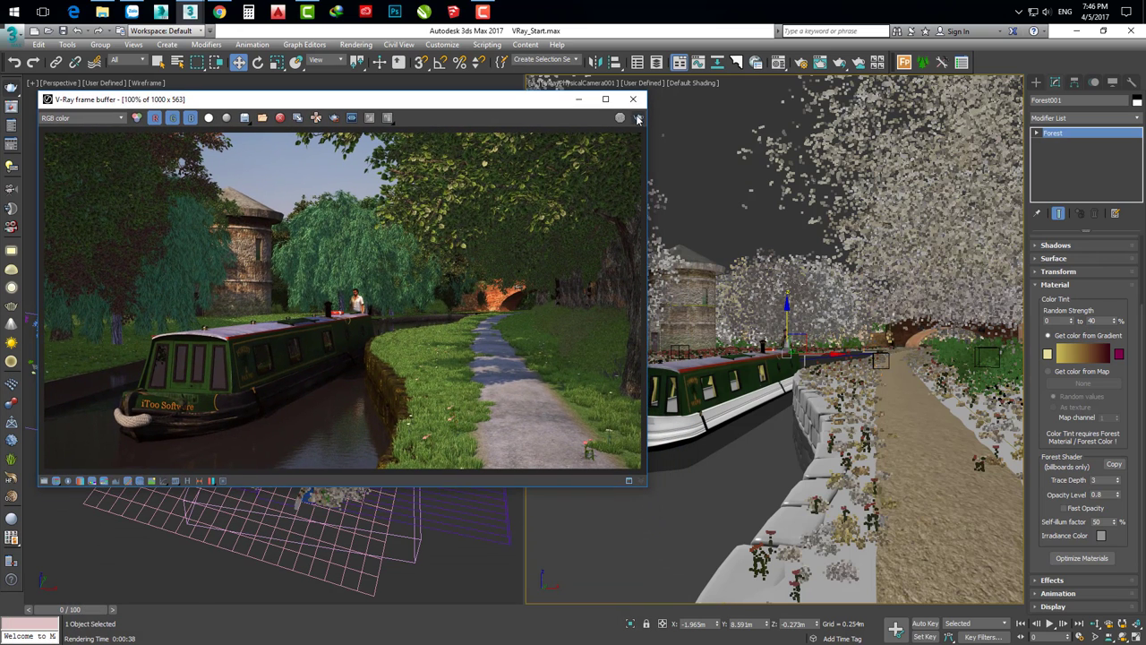
pyautogui.click(637, 118)
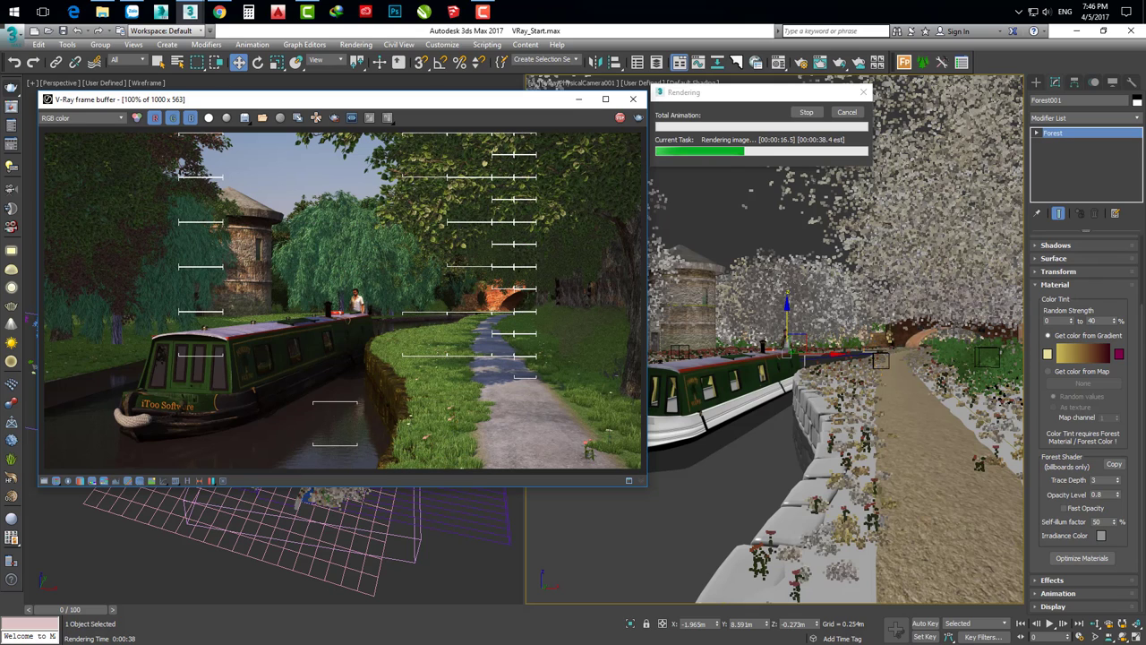
# - Let the V-Ray render progress, nudging the progress window and bringing the frame buffer forward
pyautogui.moveTo(721, 96); pyautogui.dragTo(722, 102)
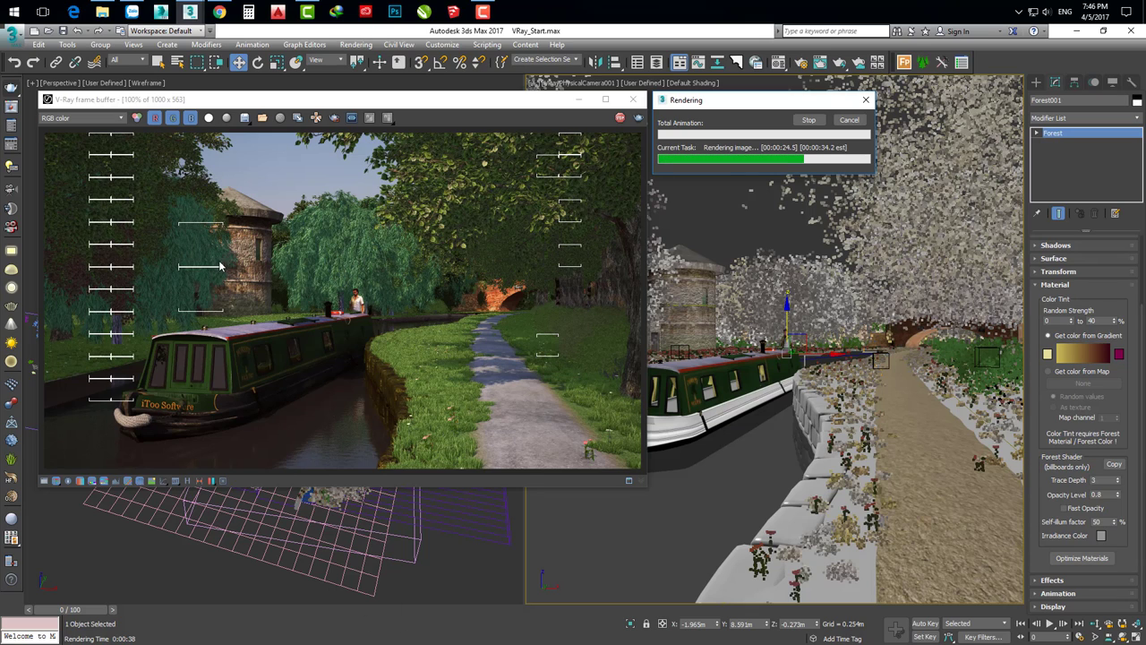
pyautogui.click(237, 296)
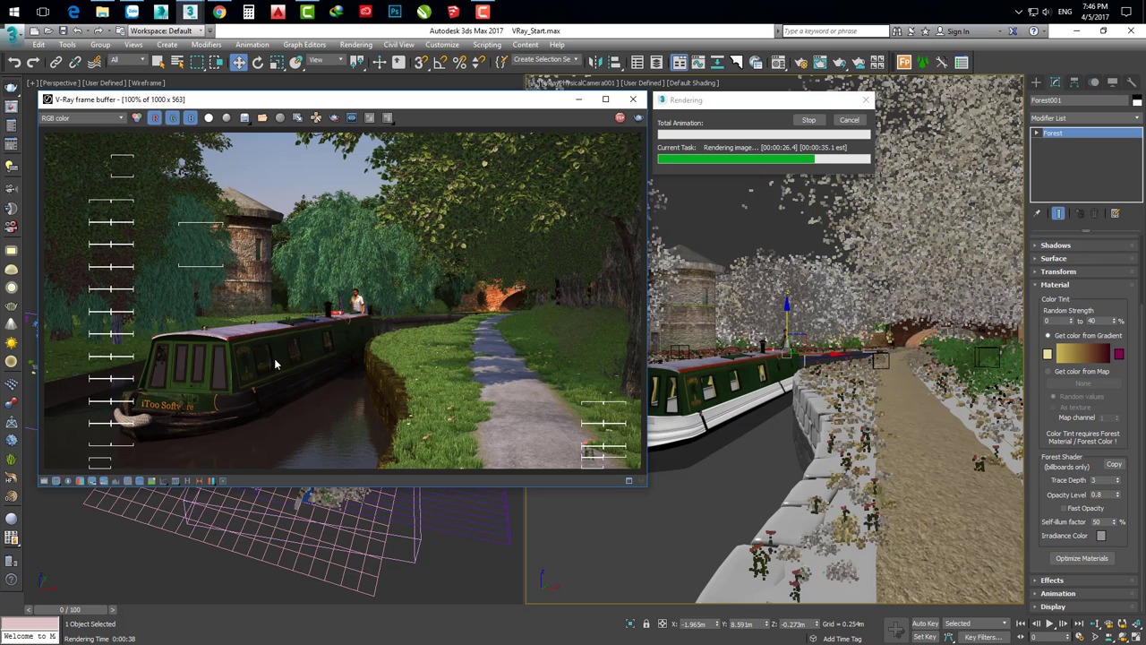